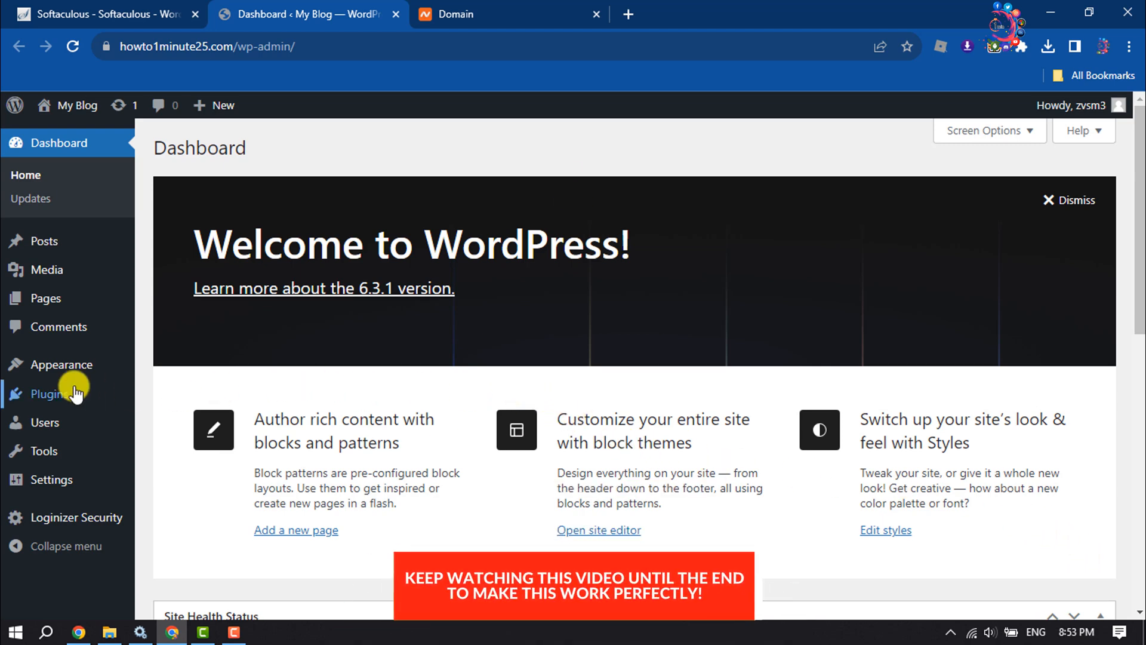
Search the WordPress plugin directory for "smart floating".
mouse_move(72, 392)
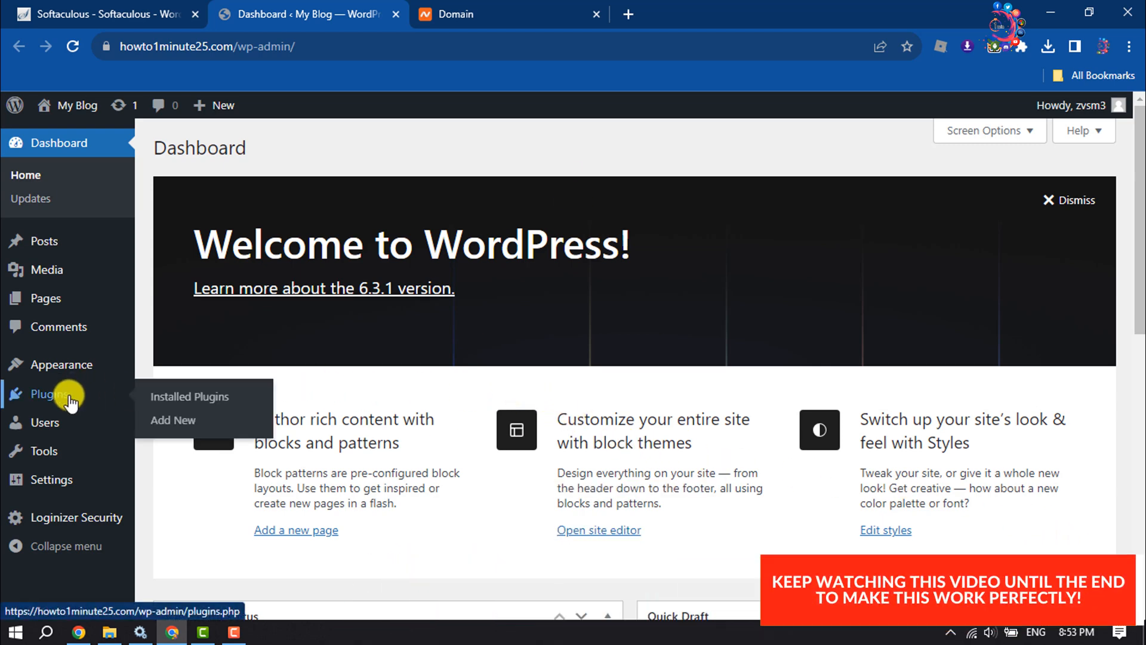
left_click(190, 421)
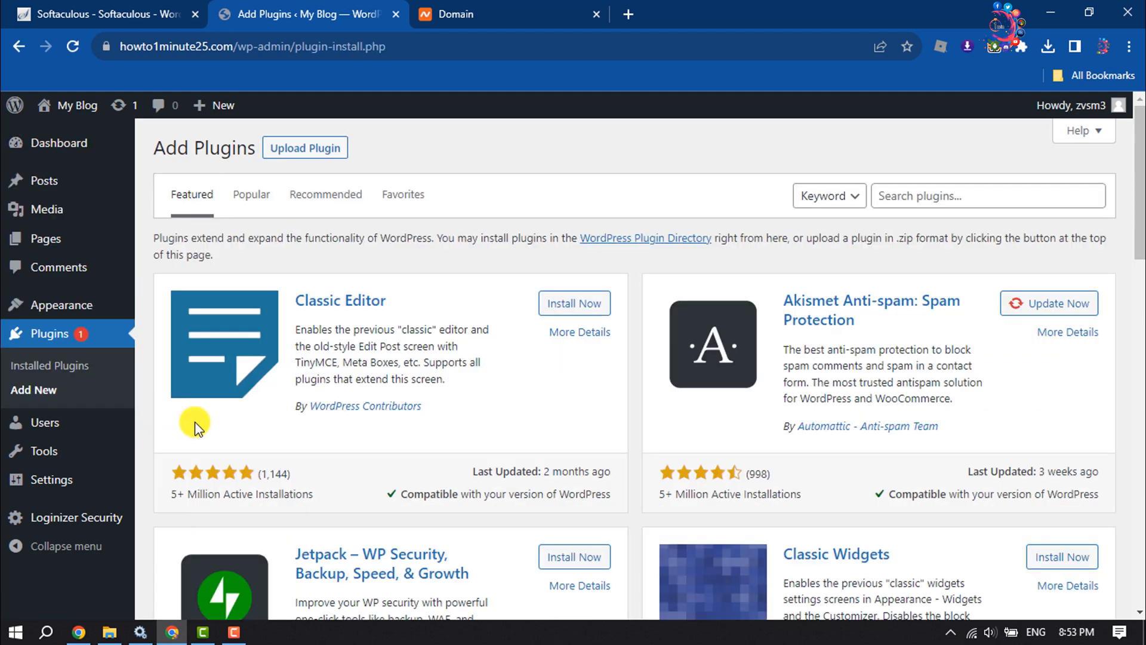
left_click(941, 190)
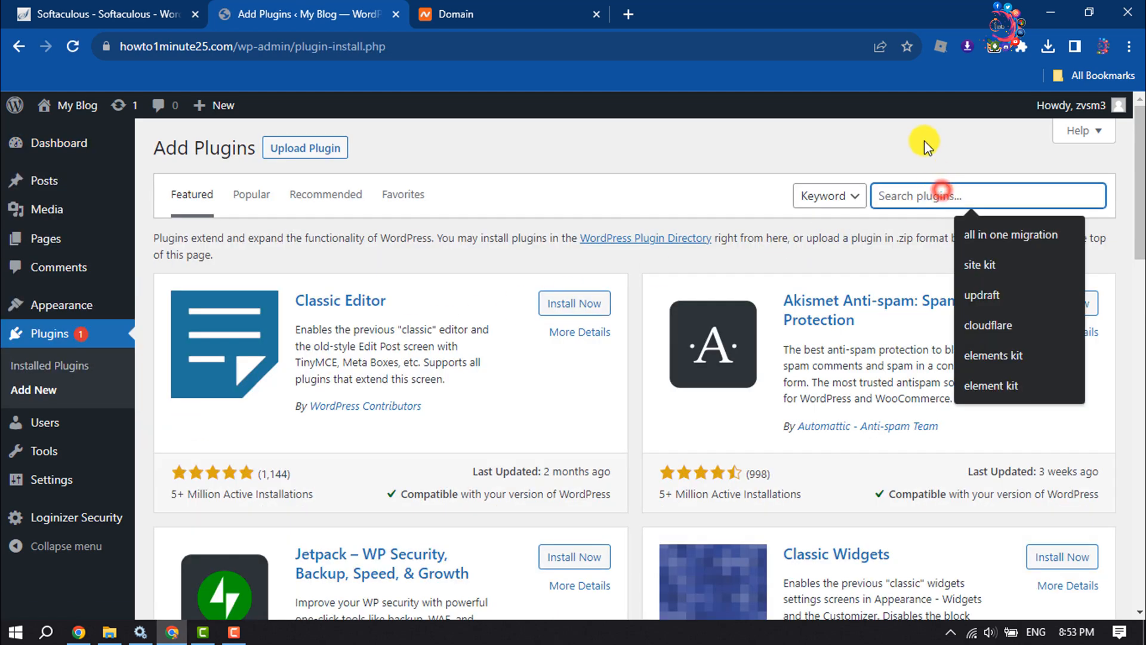
type("smart floating")
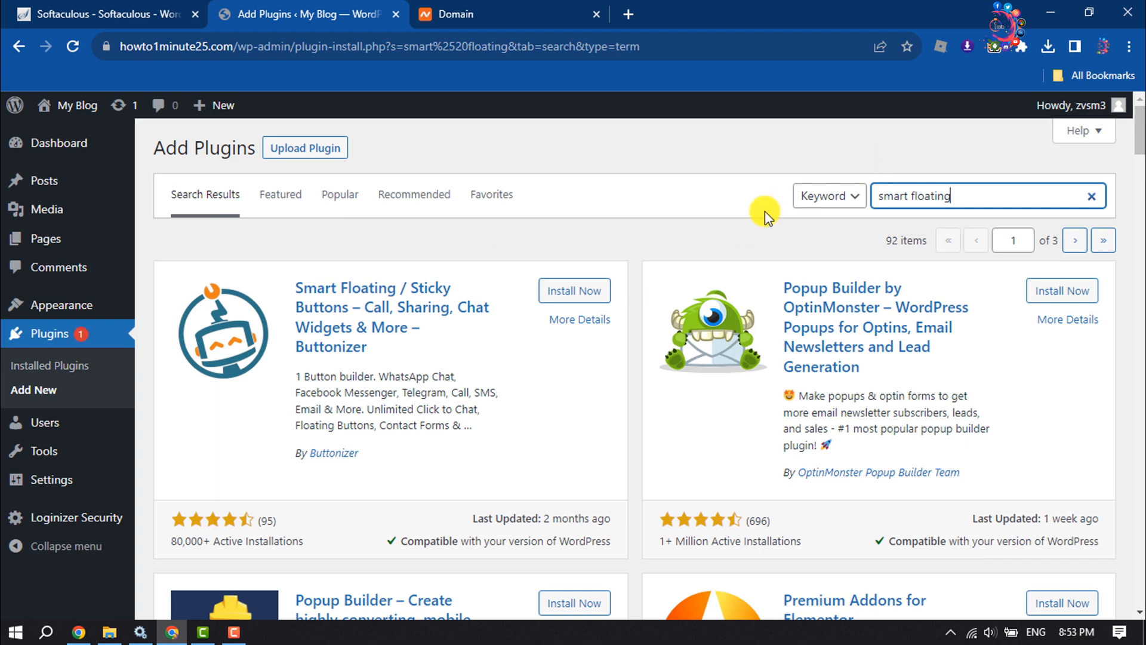
Install and activate the Smart Floating / Sticky Buttons plugin by Buttonizer.
left_click(576, 297)
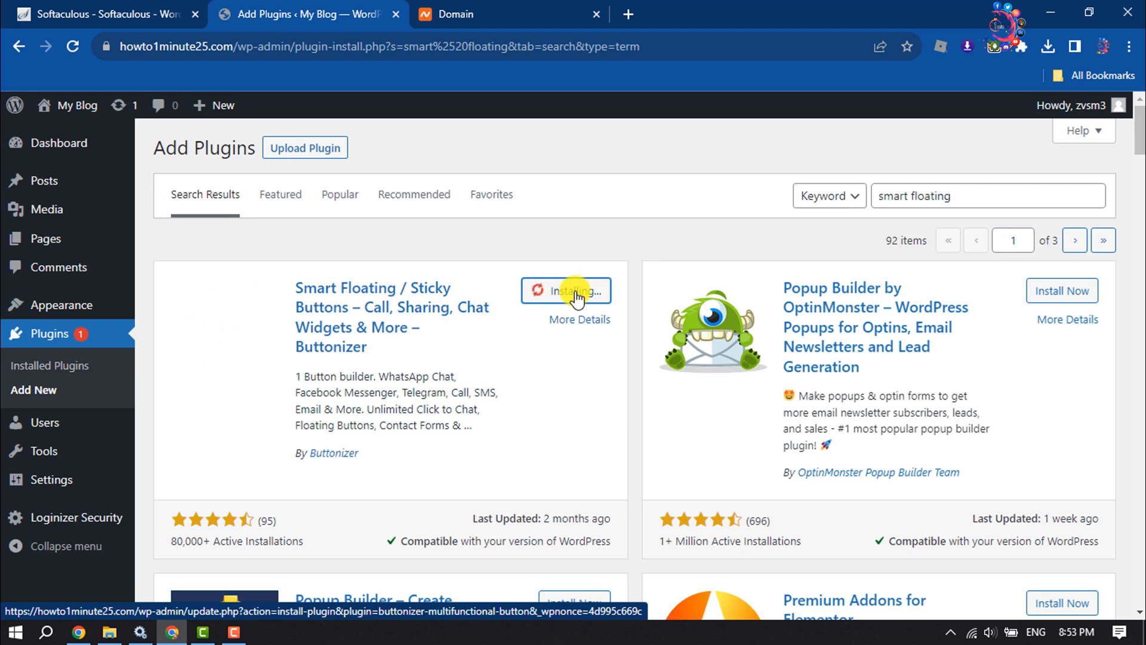
left_click(576, 296)
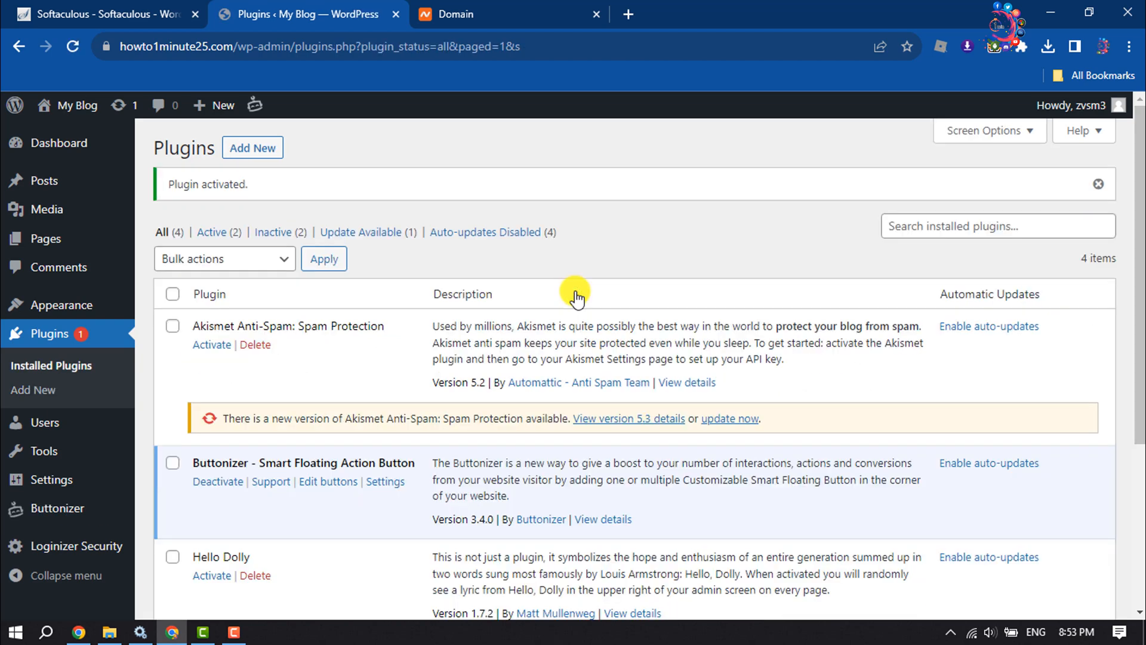
Open Buttonizer, start using it, and choose to onboard without an existing account.
mouse_move(39, 511)
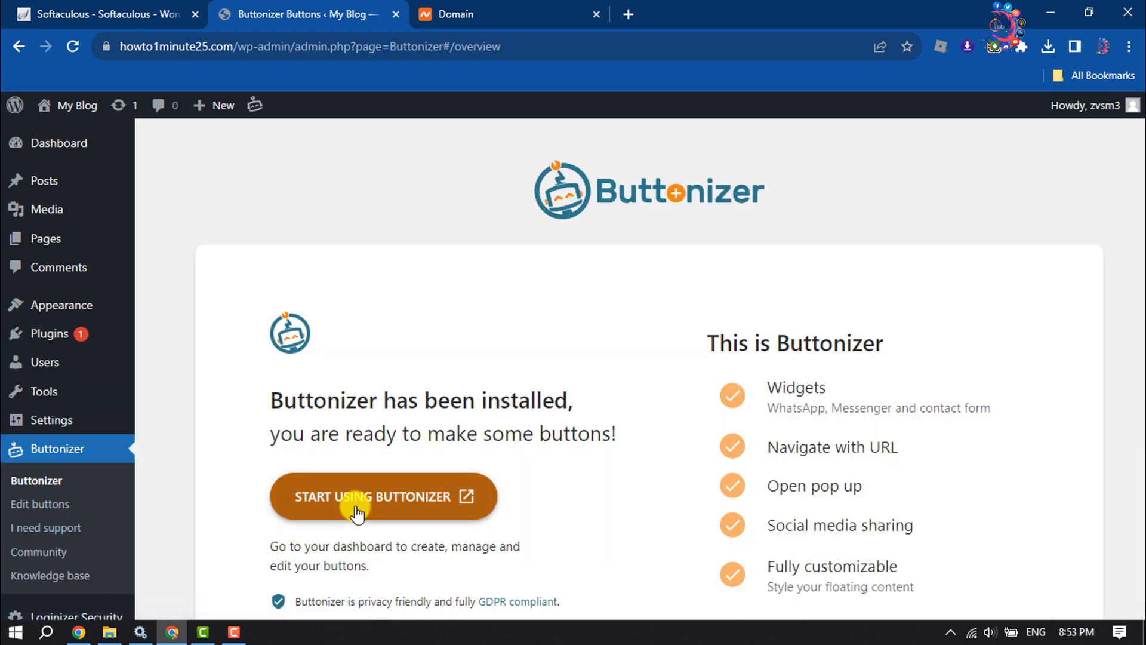
left_click(394, 503)
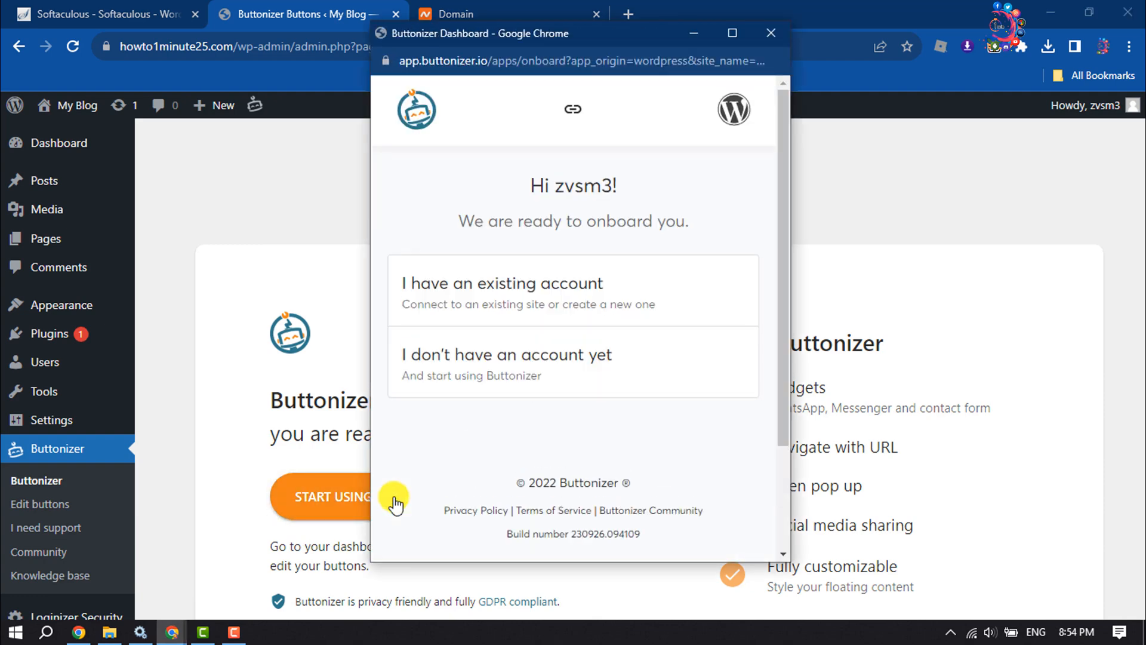
scroll(395, 496, "down", 1)
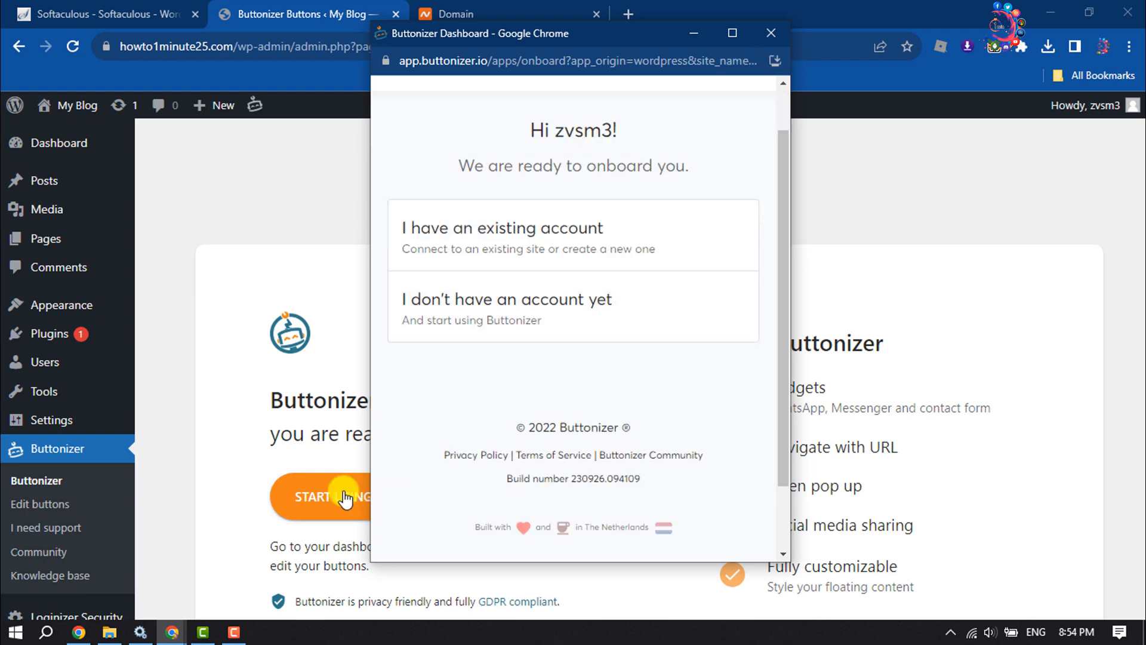
left_click(501, 298)
scroll(500, 295, "up", 3)
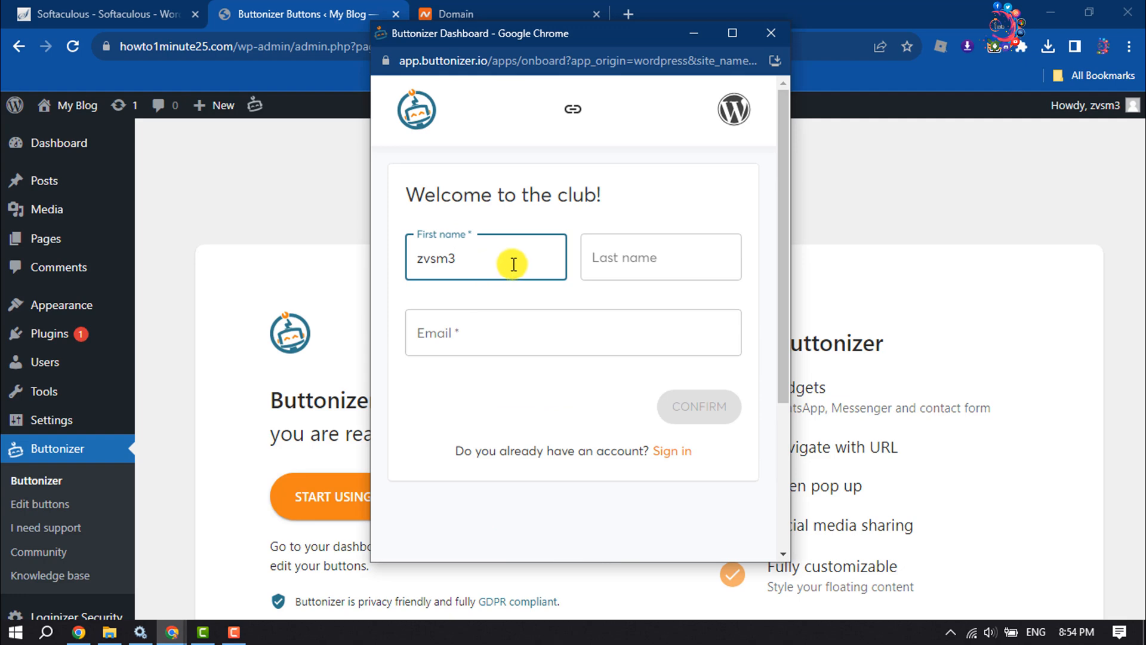
Fill in the account holder's first name, last name and email, and confirm the registration details.
left_click(514, 333)
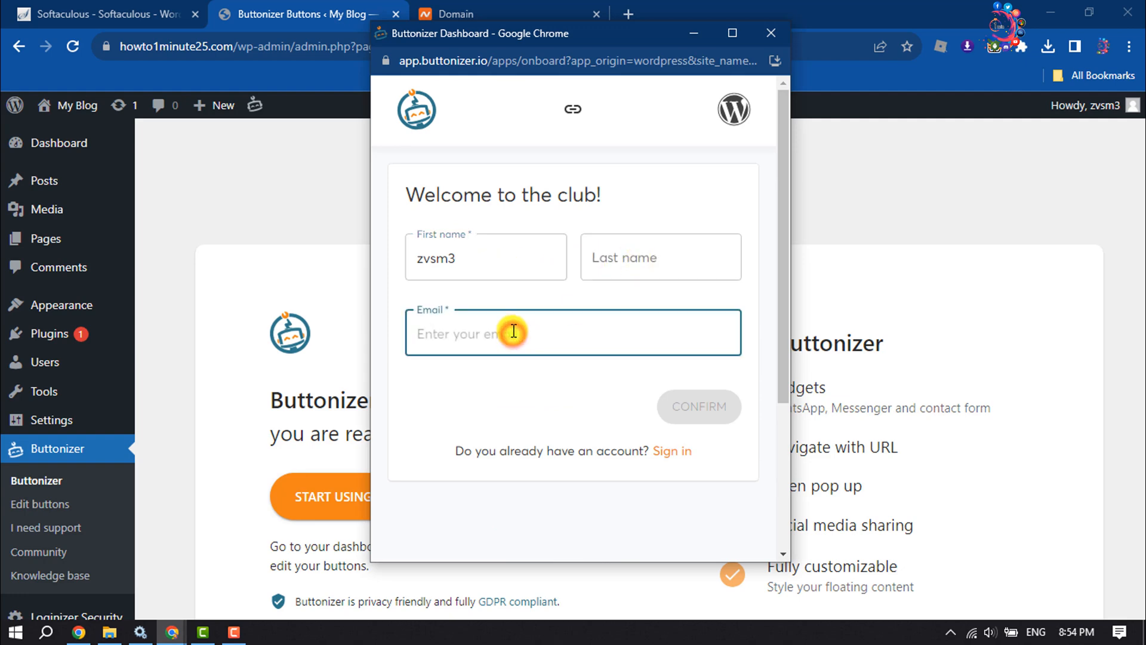
left_click(481, 355)
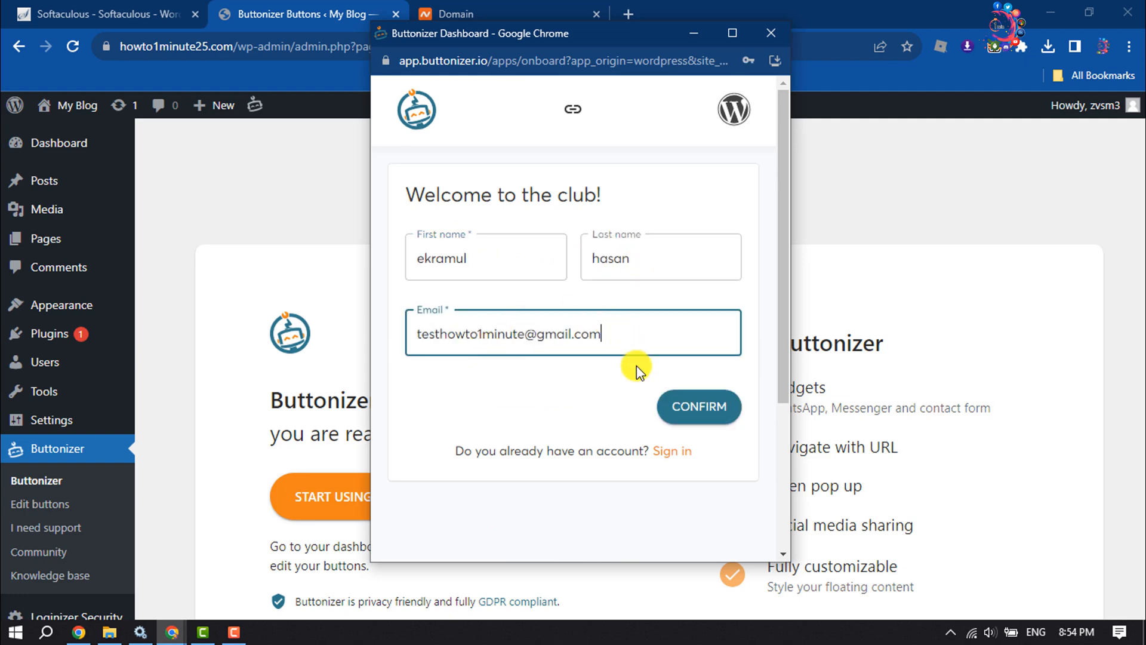
left_click(695, 409)
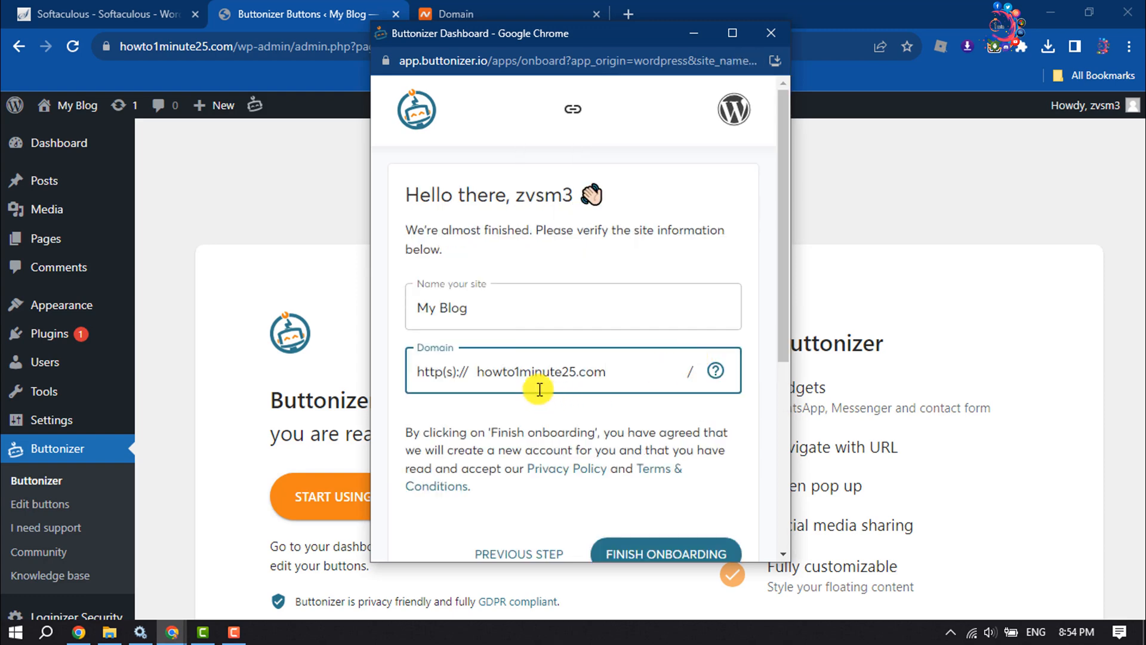
Finish the Buttonizer onboarding with the site name My Blog and the domain howto1minute25.com.
left_click_drag(530, 313, 418, 309)
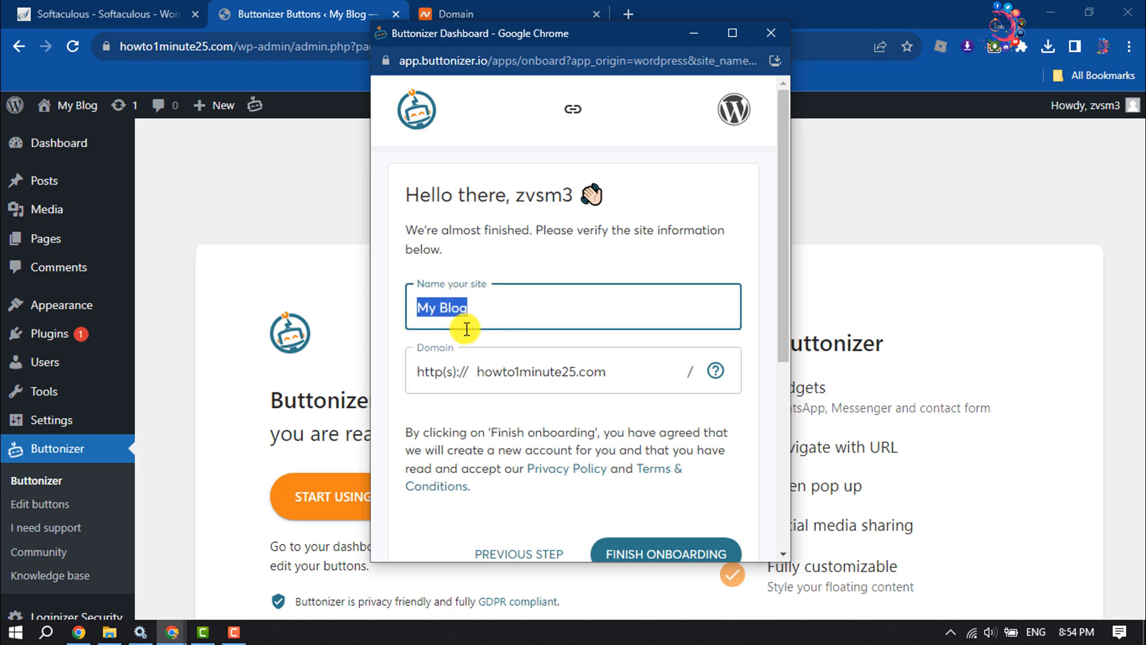
left_click(536, 375)
scroll(545, 348, "down", 3)
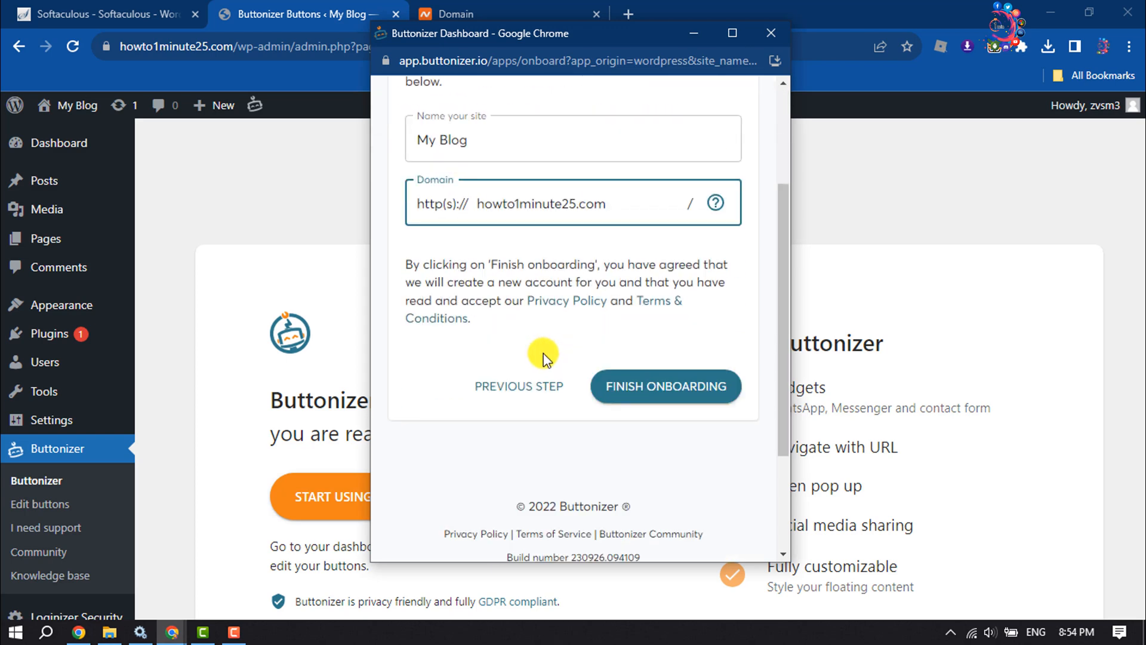
left_click(686, 395)
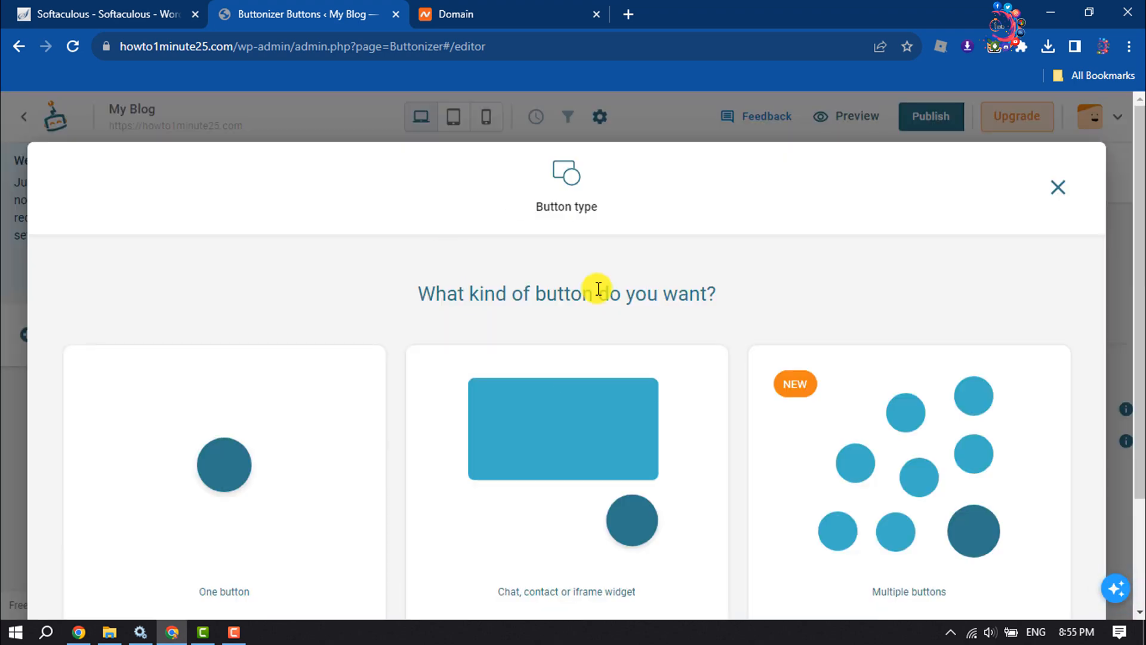
Choose One button as the type of the new floating button.
scroll(598, 288, "down", 3)
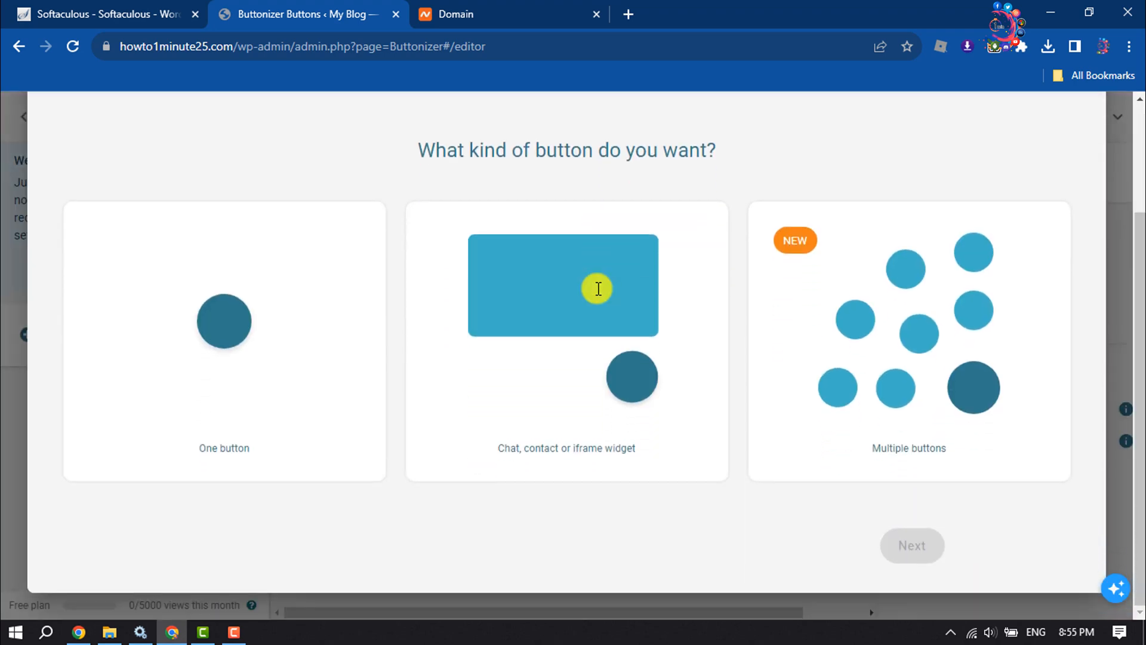
left_click(248, 340)
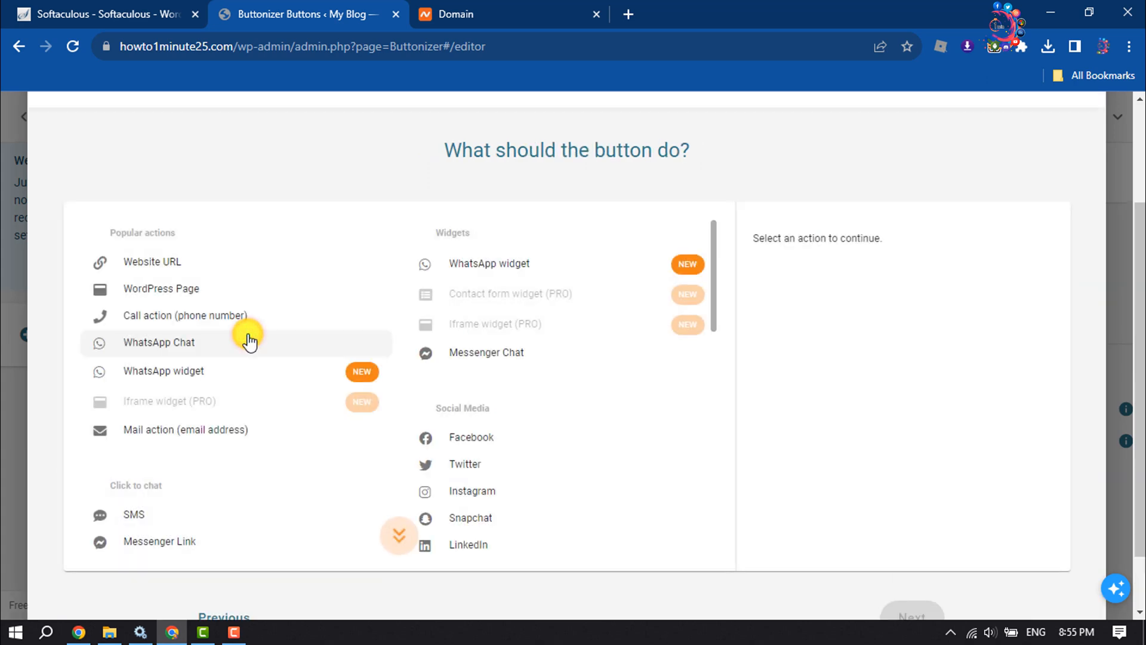
scroll(248, 338, "up", 1)
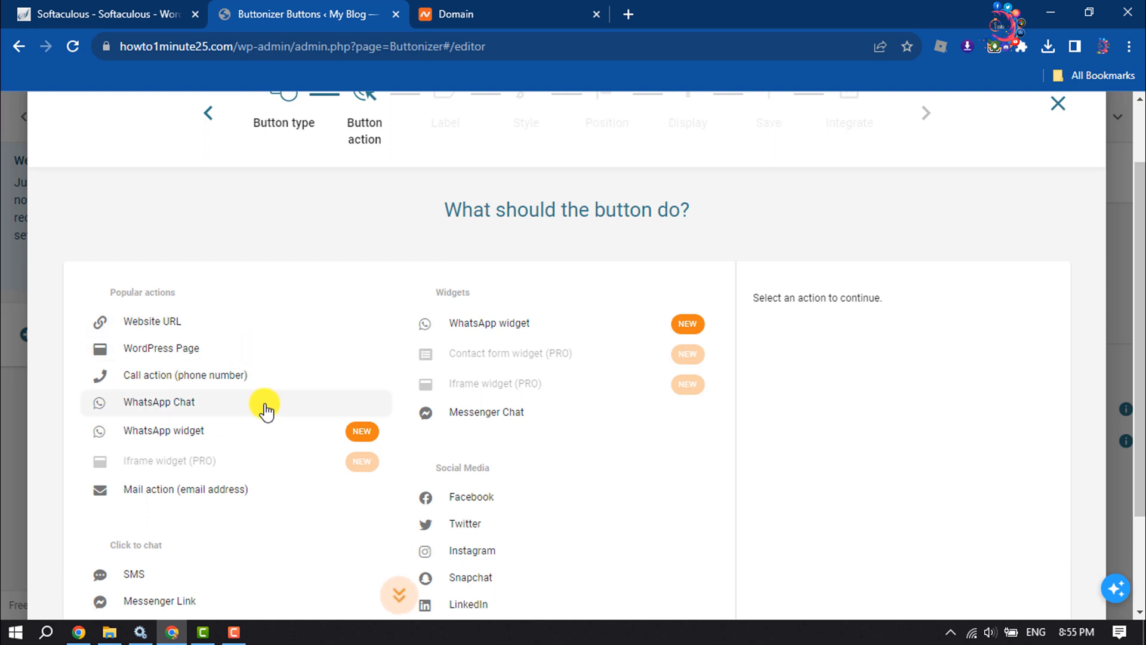
scroll(519, 418, "down", 3)
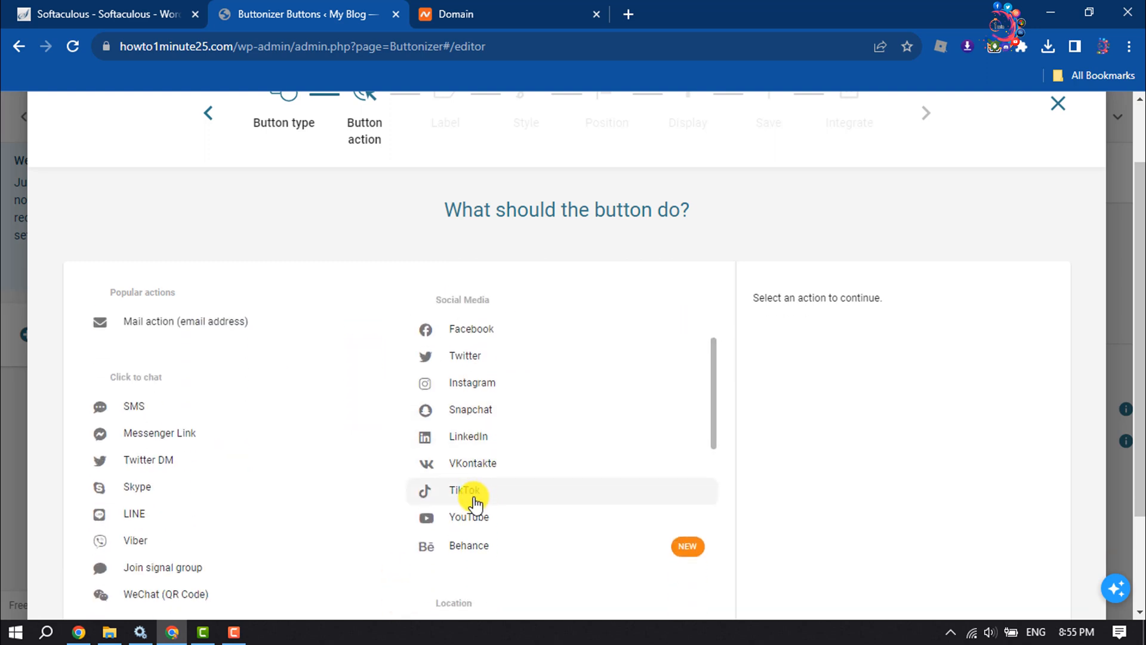
left_click(472, 520)
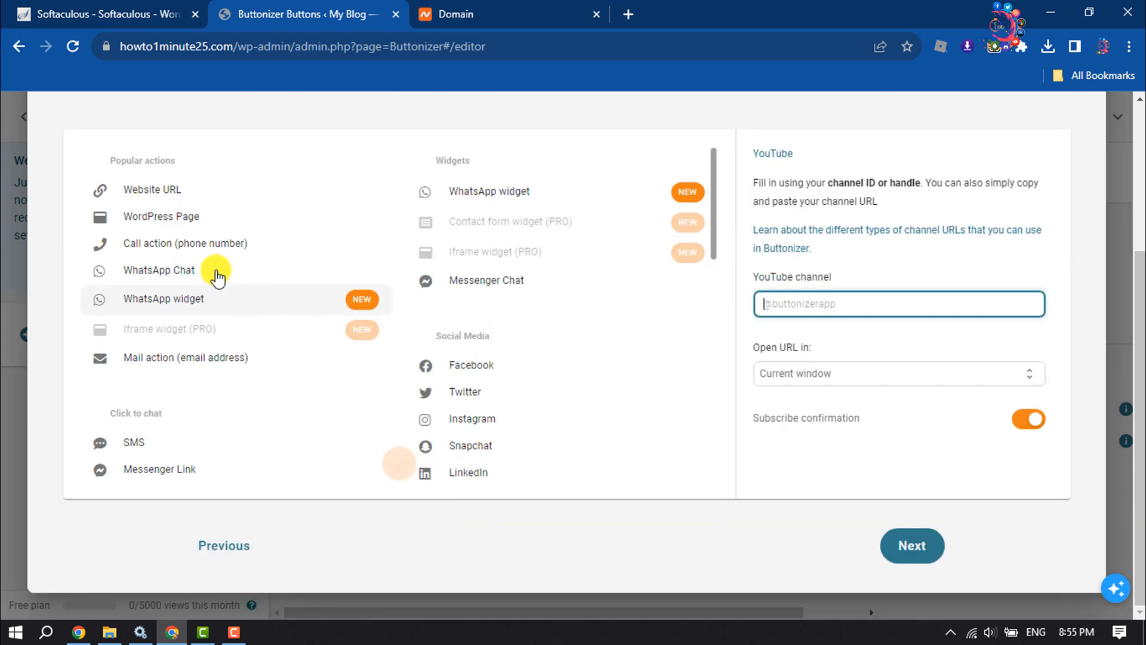
Set the button action to Website URL with google.com as the address.
scroll(175, 250, "up", 3)
left_click(151, 358)
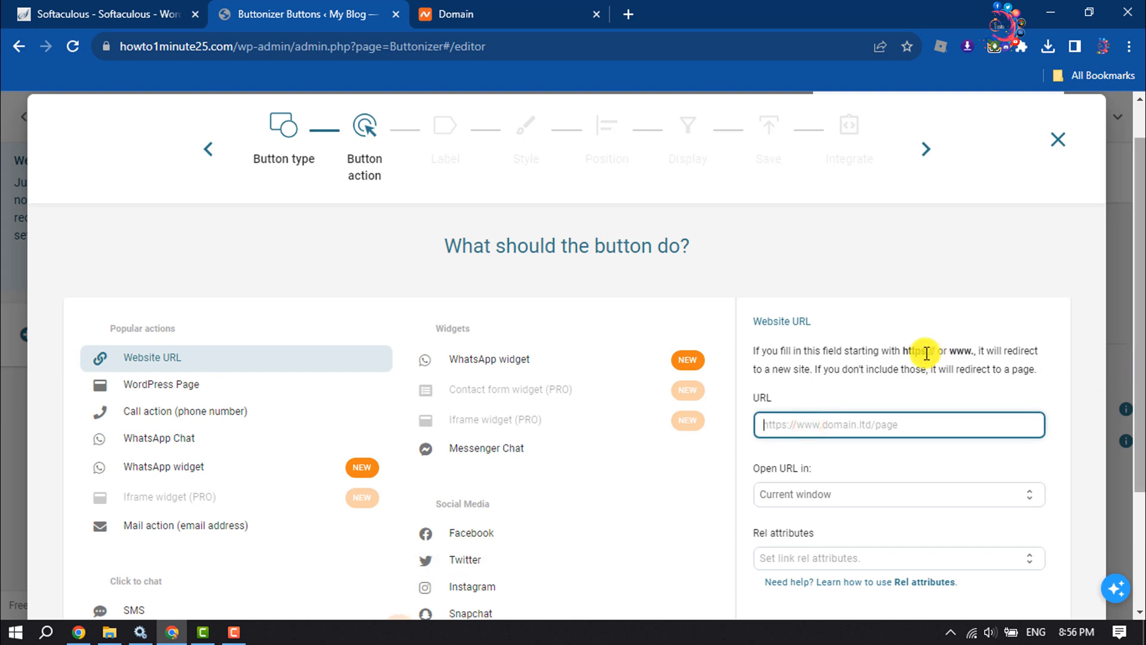
type("google.")
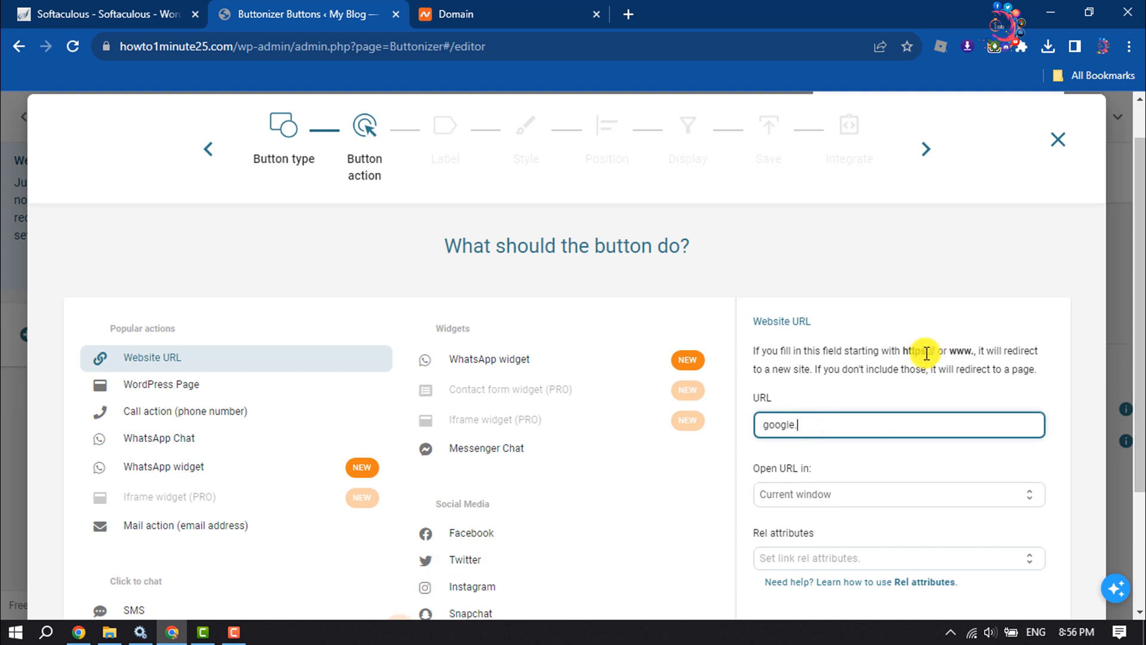
type("com")
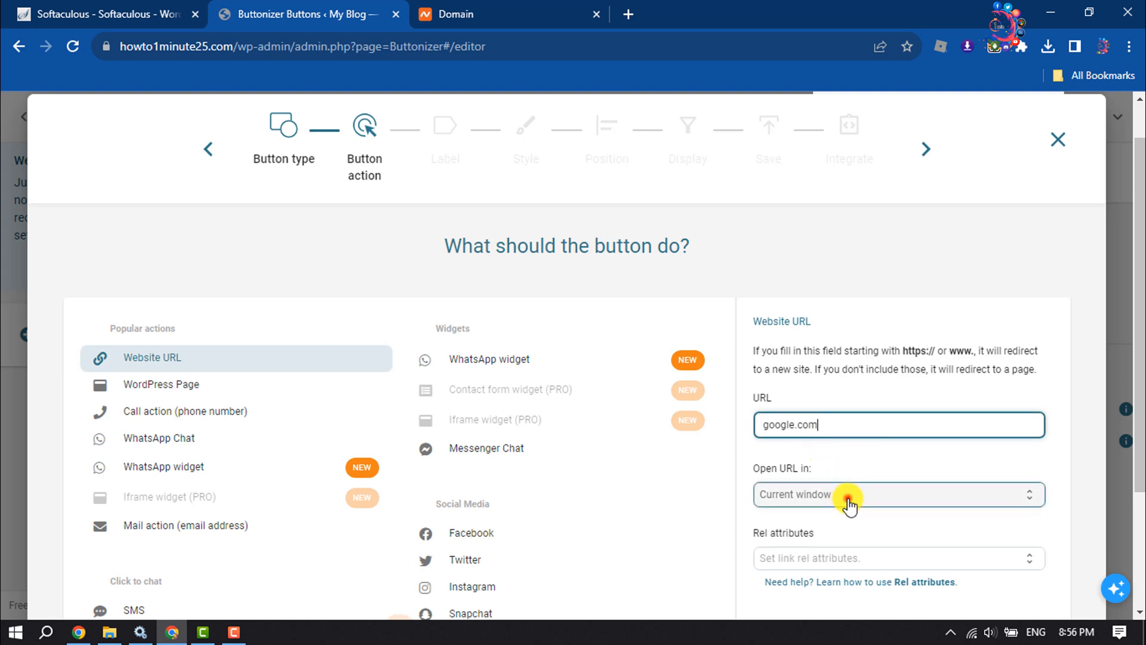
Set the button's URL to open in a new tab.
left_click(848, 501)
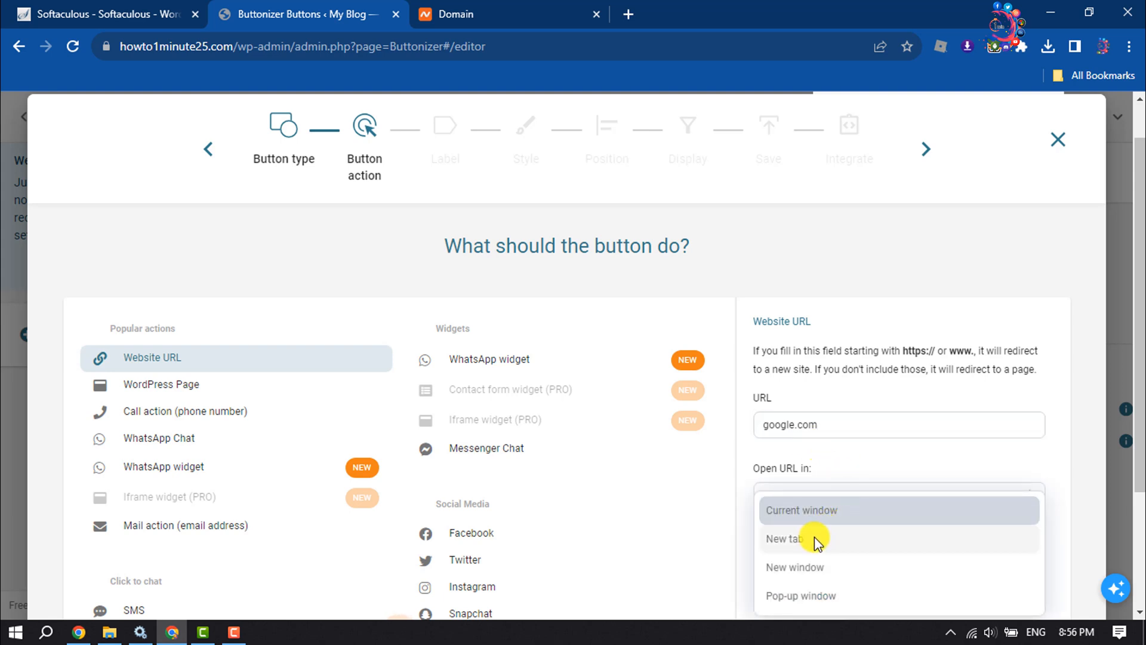
left_click(823, 517)
scroll(846, 504, "down", 2)
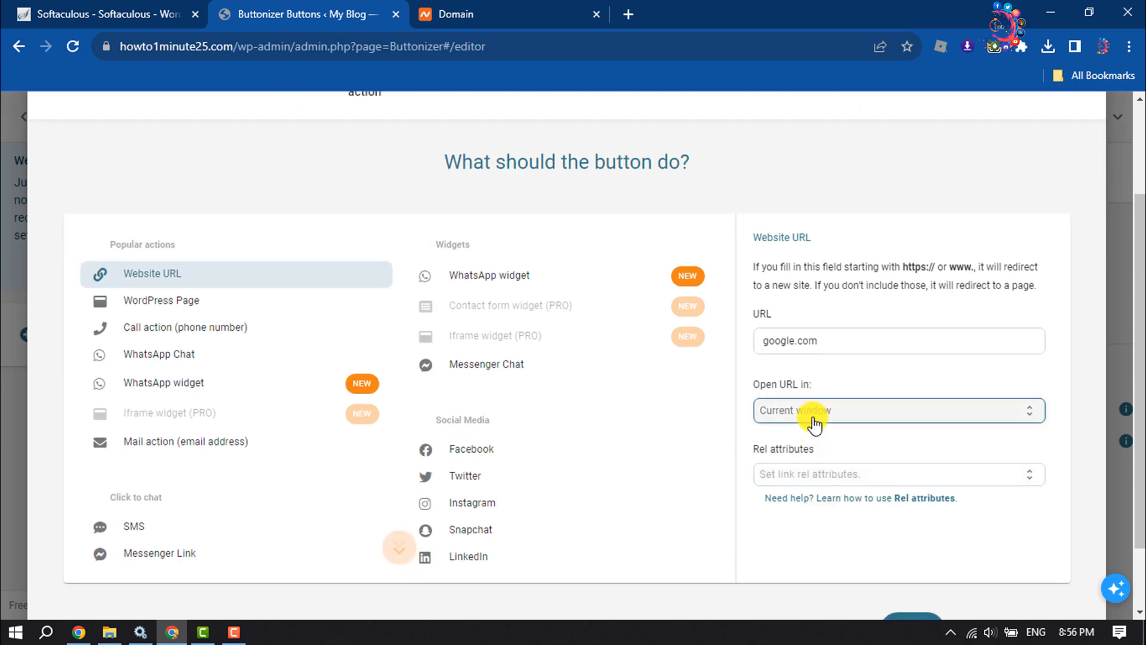
left_click(811, 412)
left_click(798, 477)
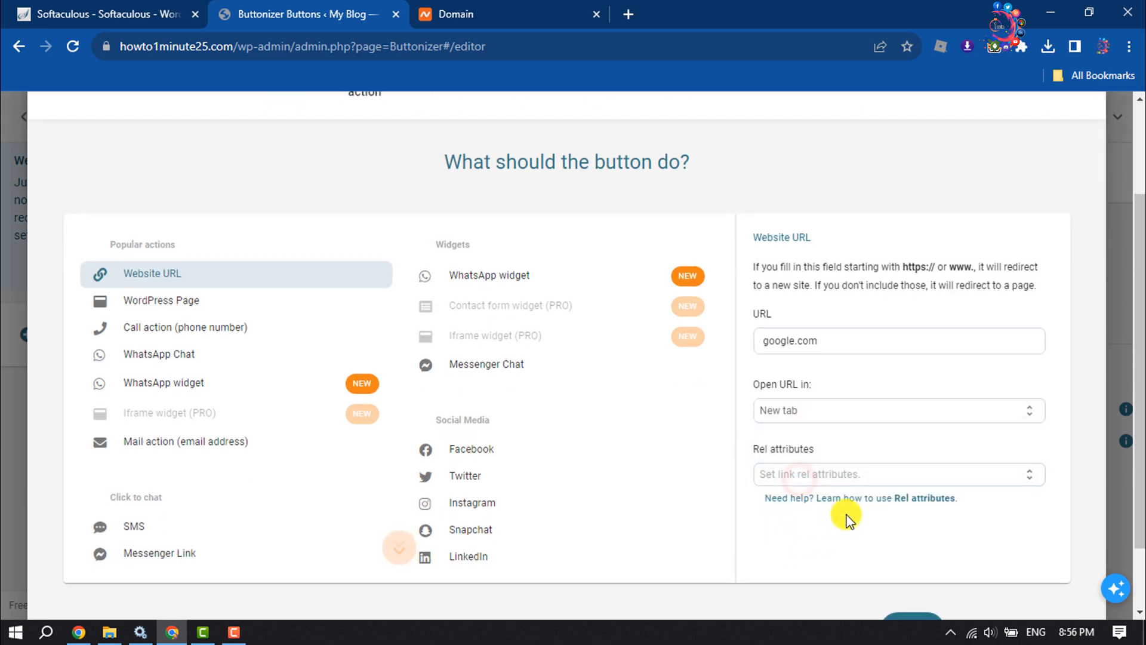
Look at the Rel attributes options without choosing any, and continue to the label settings.
scroll(844, 517, "down", 2)
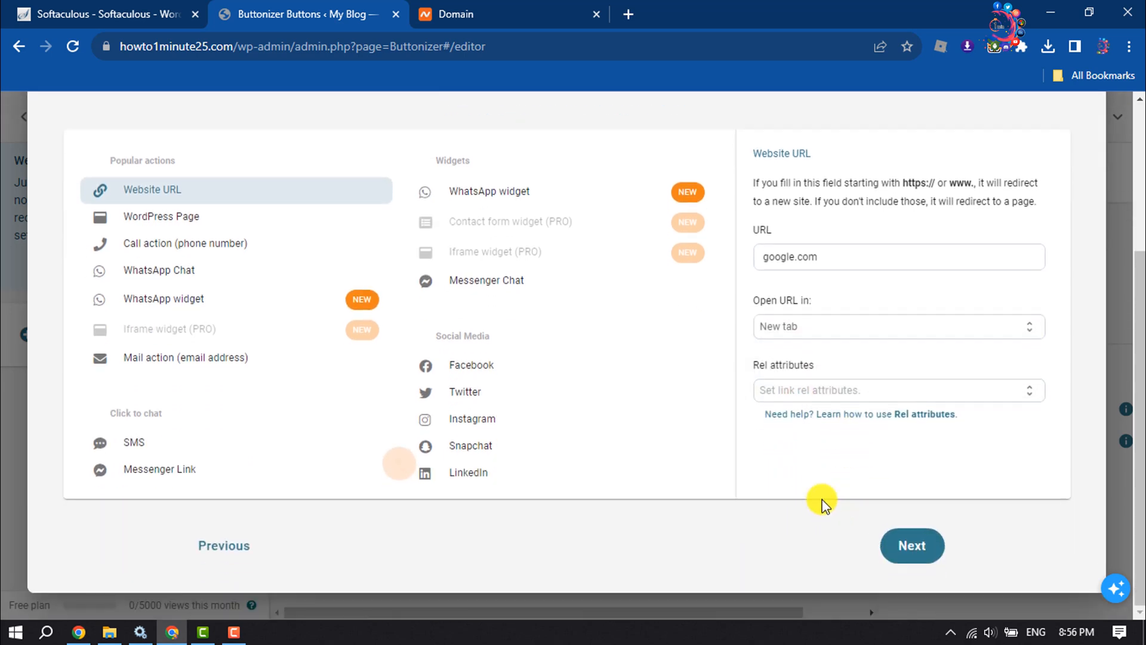
left_click(838, 393)
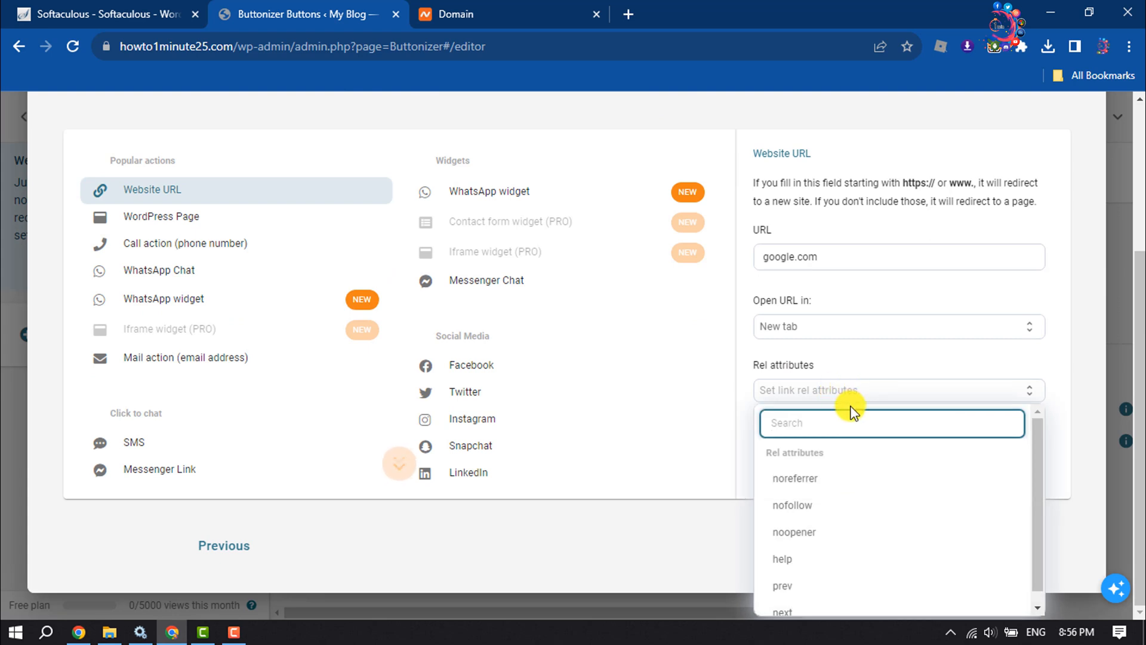
left_click(929, 365)
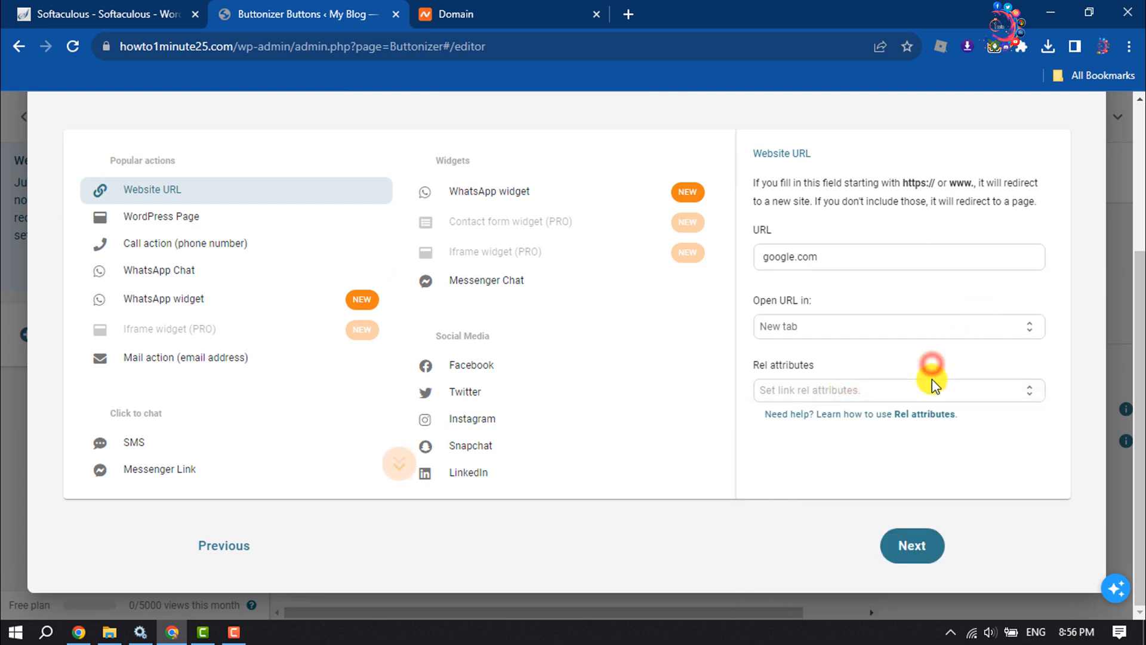
left_click(910, 548)
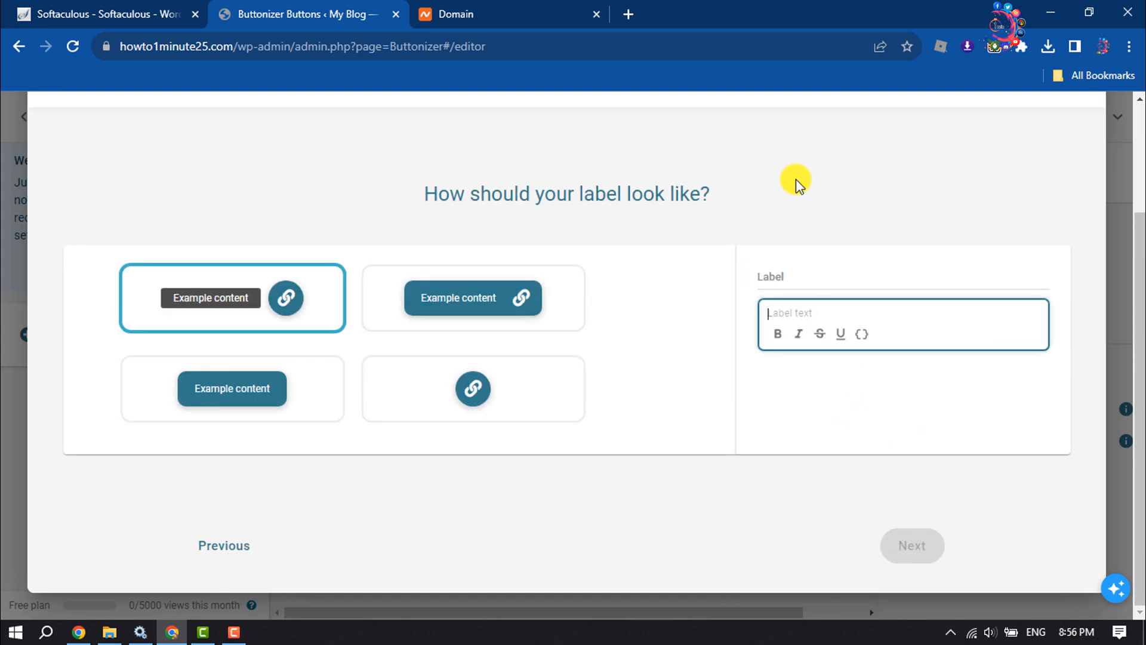
Label the button "Subscribe", choose the text-only label style, and continue to the button's appearance settings.
type("Subsc")
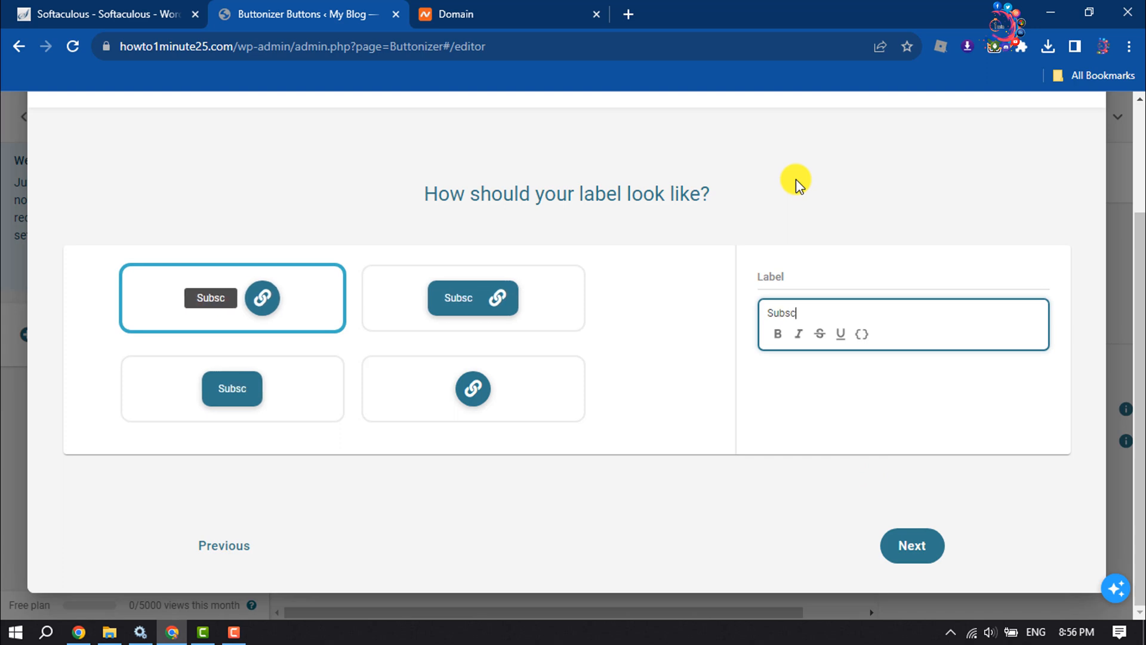
type("ribe")
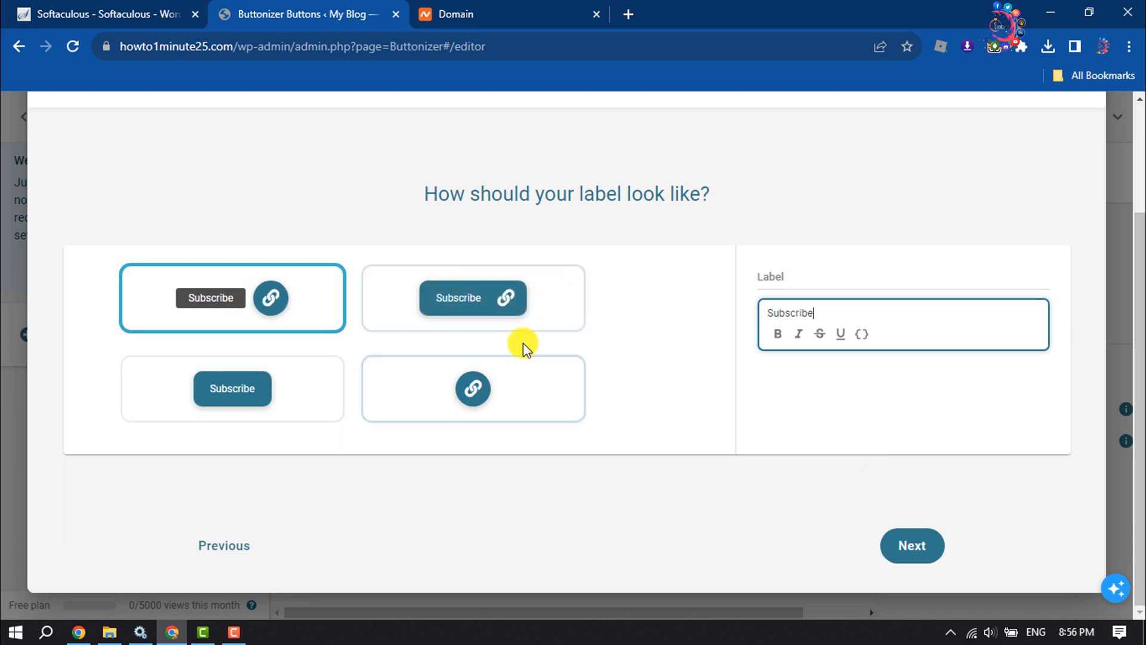
left_click(458, 311)
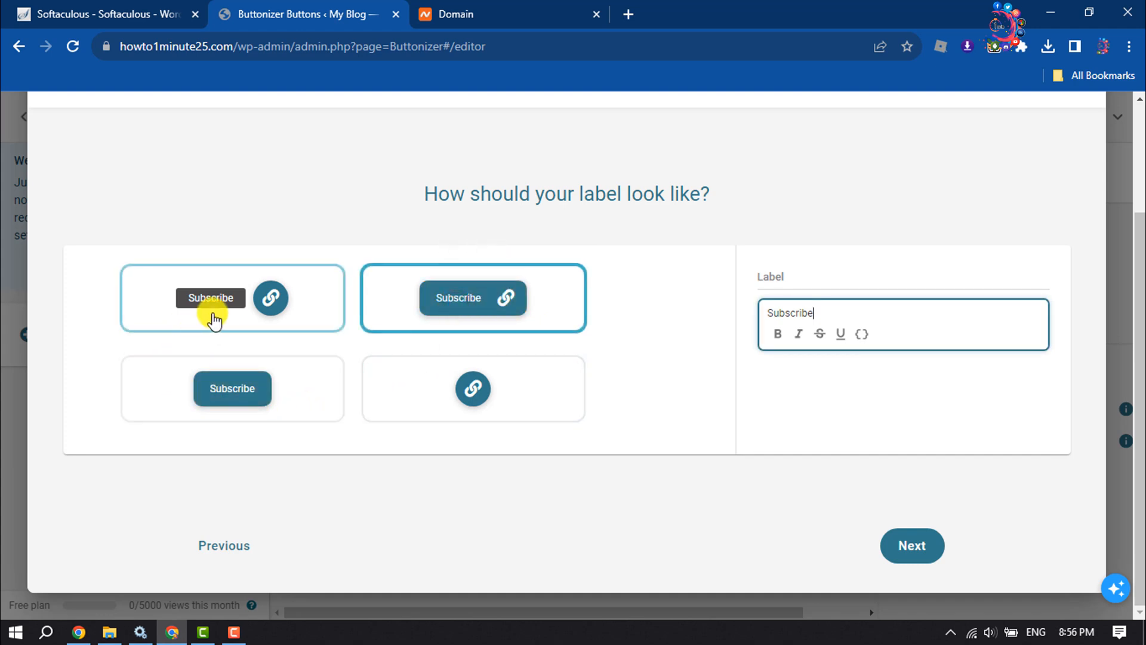
left_click(225, 382)
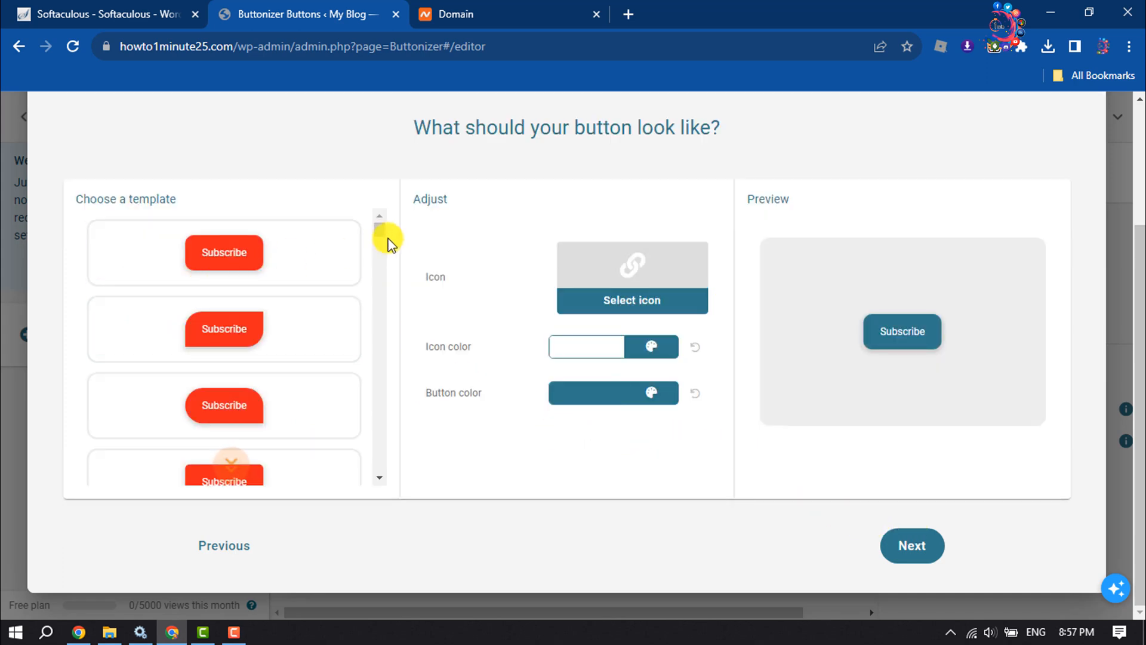
Apply the first red rounded template to the button and bring up the icon search.
mouse_move(381, 232)
left_mouse_down()
mouse_move(370, 338)
mouse_move(381, 223)
left_mouse_up()
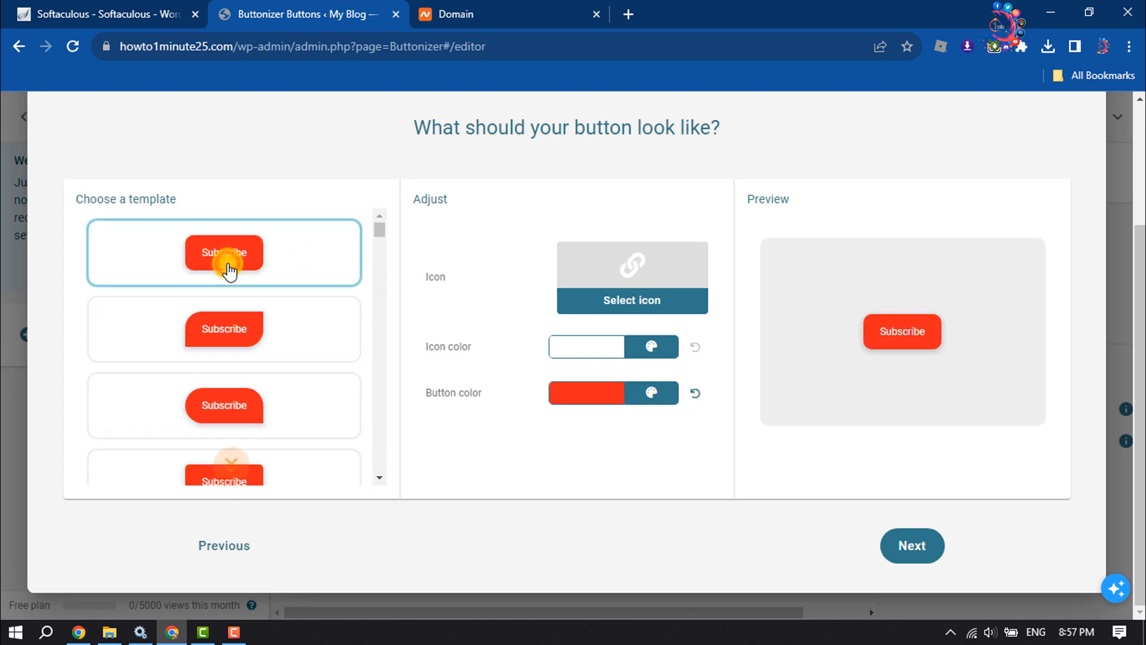
left_click(642, 302)
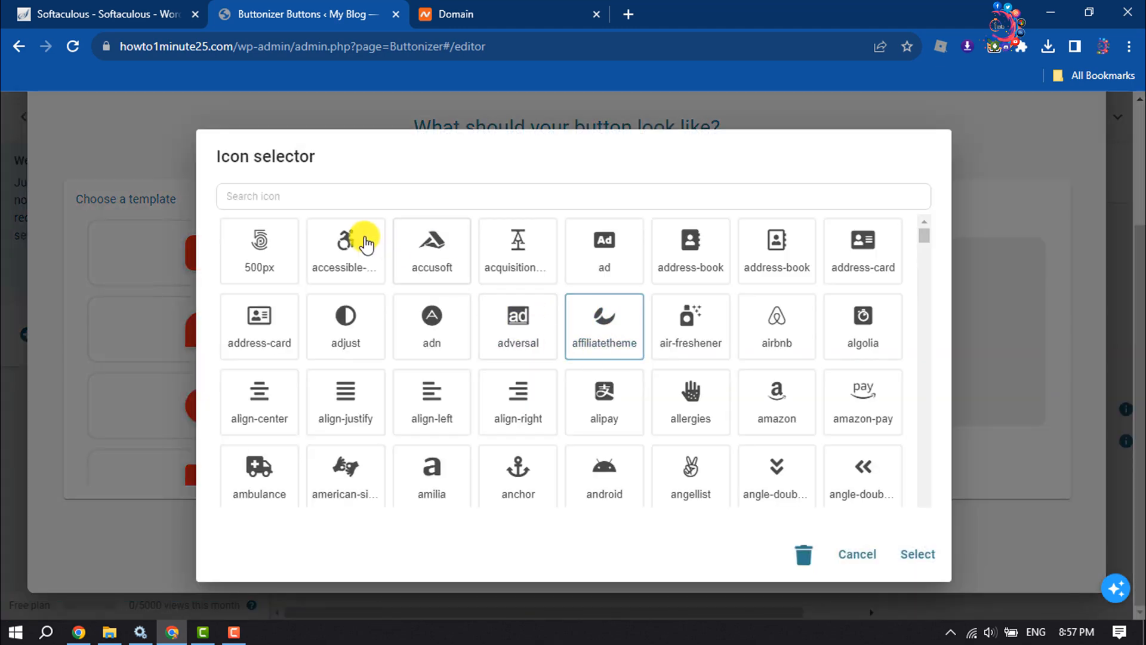
left_click(327, 201)
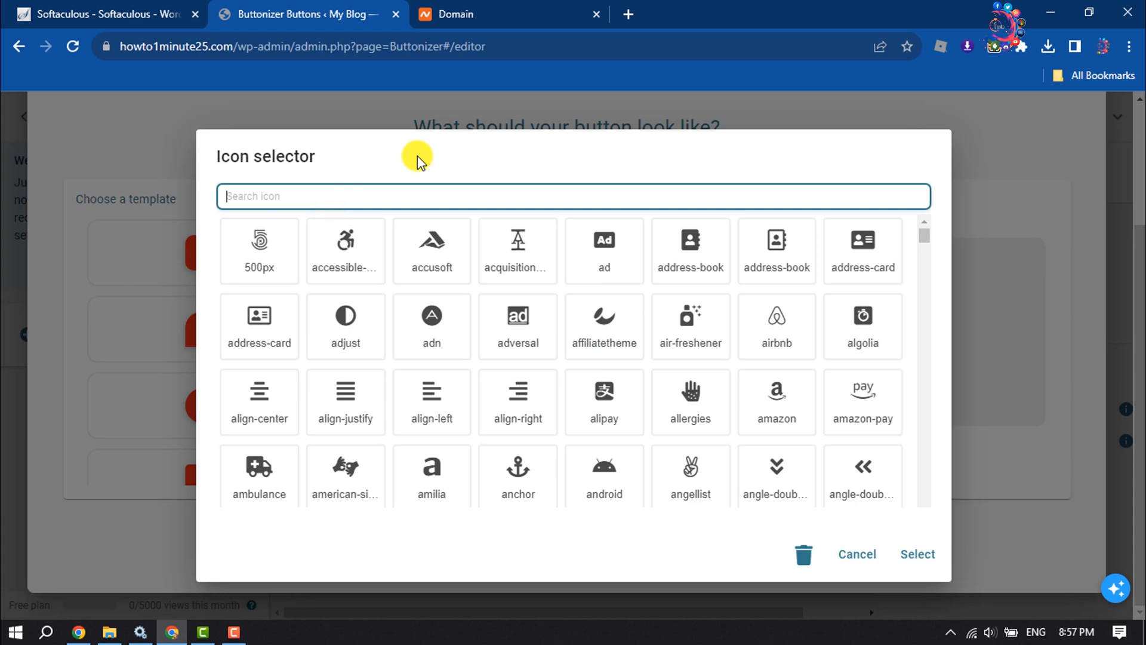
type("subs")
key("BackSpace")
key("BackSpace")
key("BackSpace")
key("BackSpace")
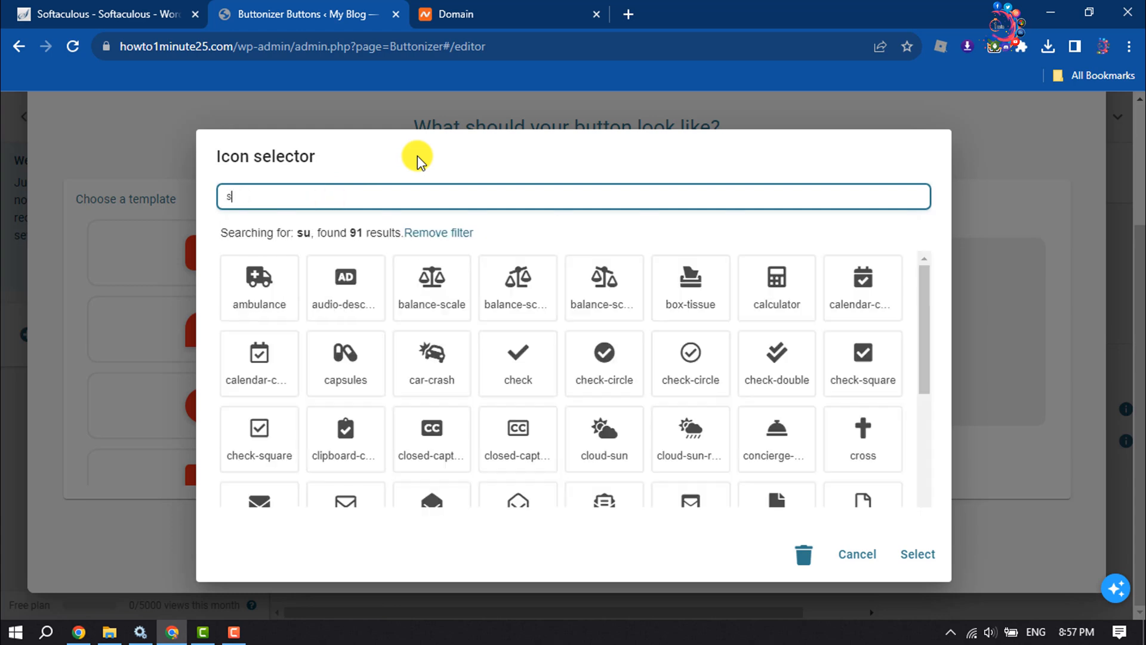
Search the icons for "youtube", assign the youtube icon to the button, and continue to the position settings.
type("youtube")
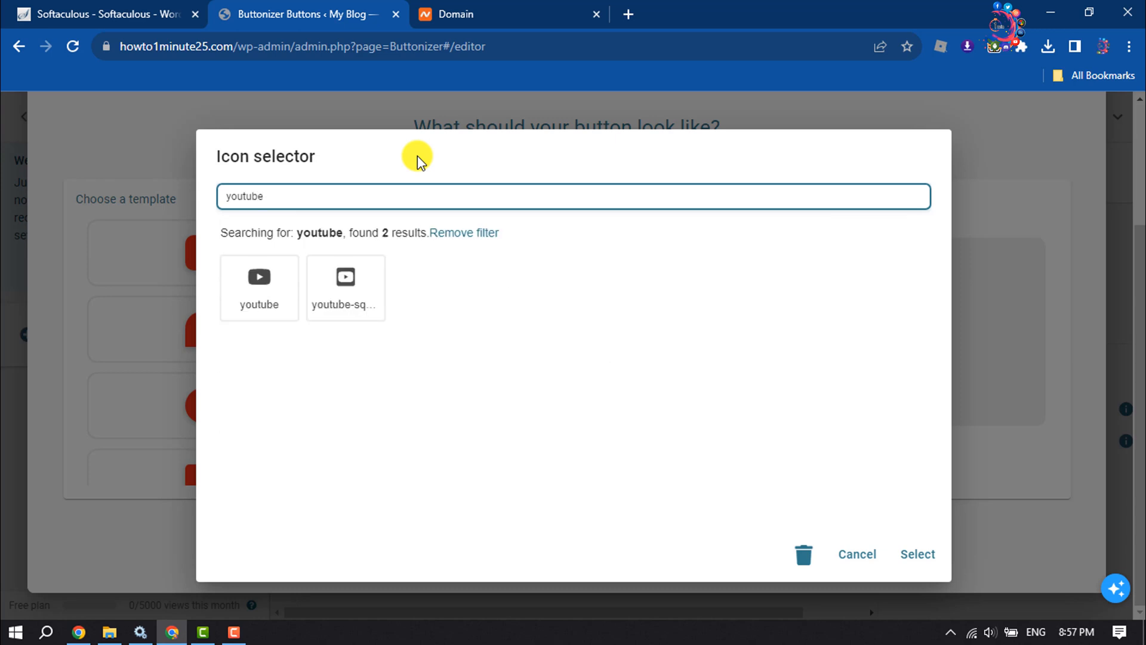
left_click(262, 297)
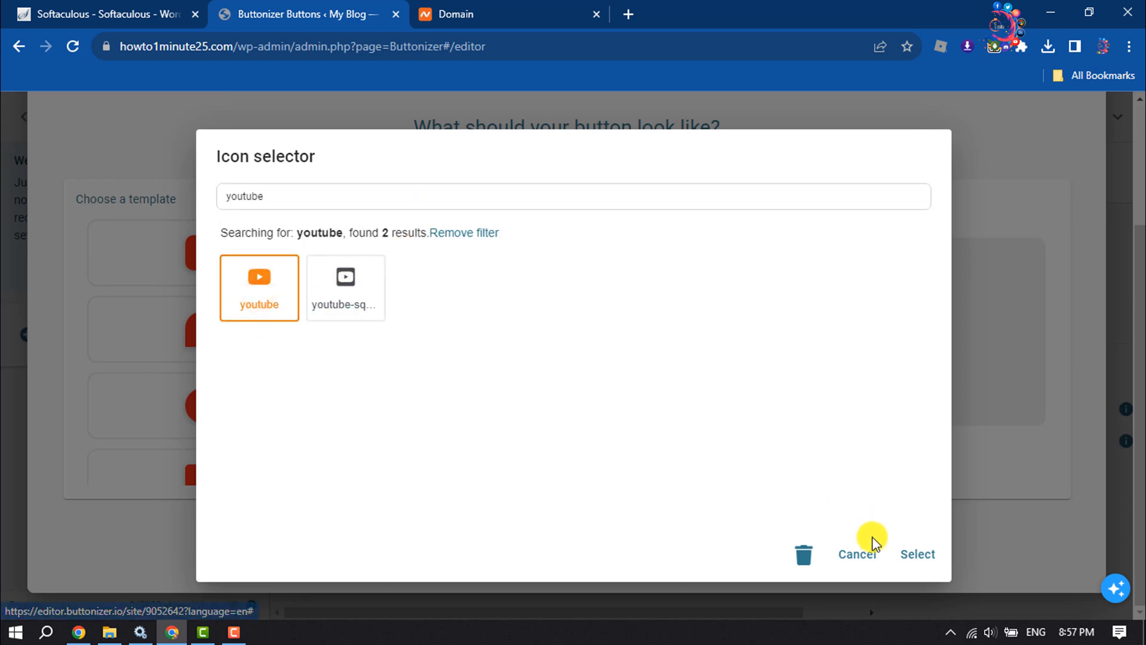
left_click(915, 555)
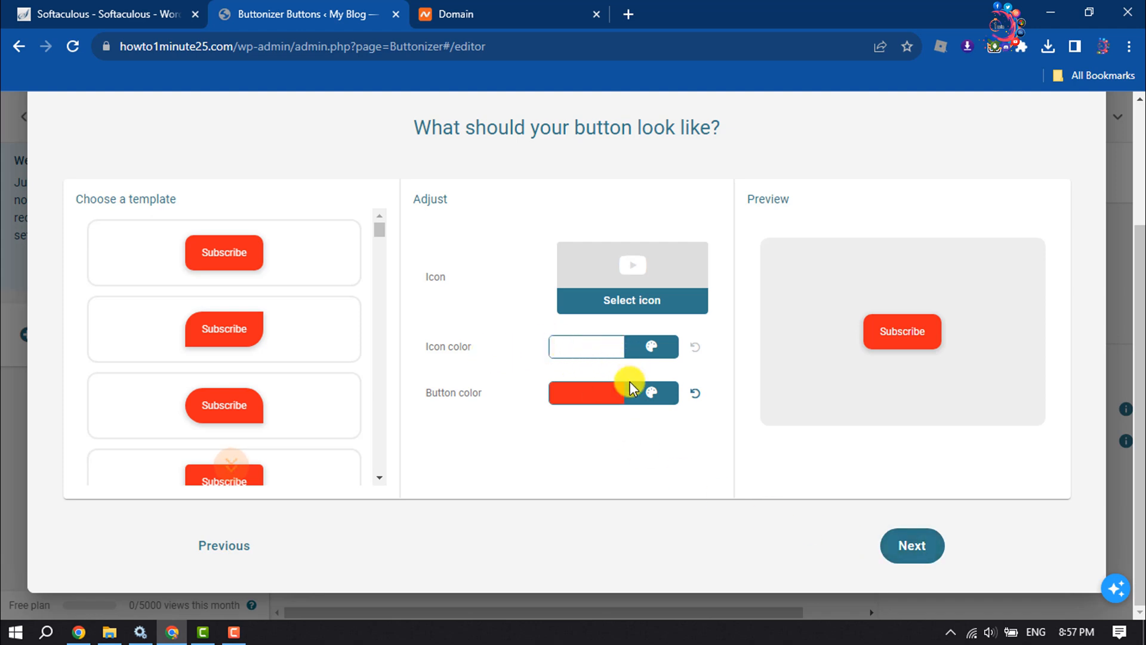
left_click(910, 546)
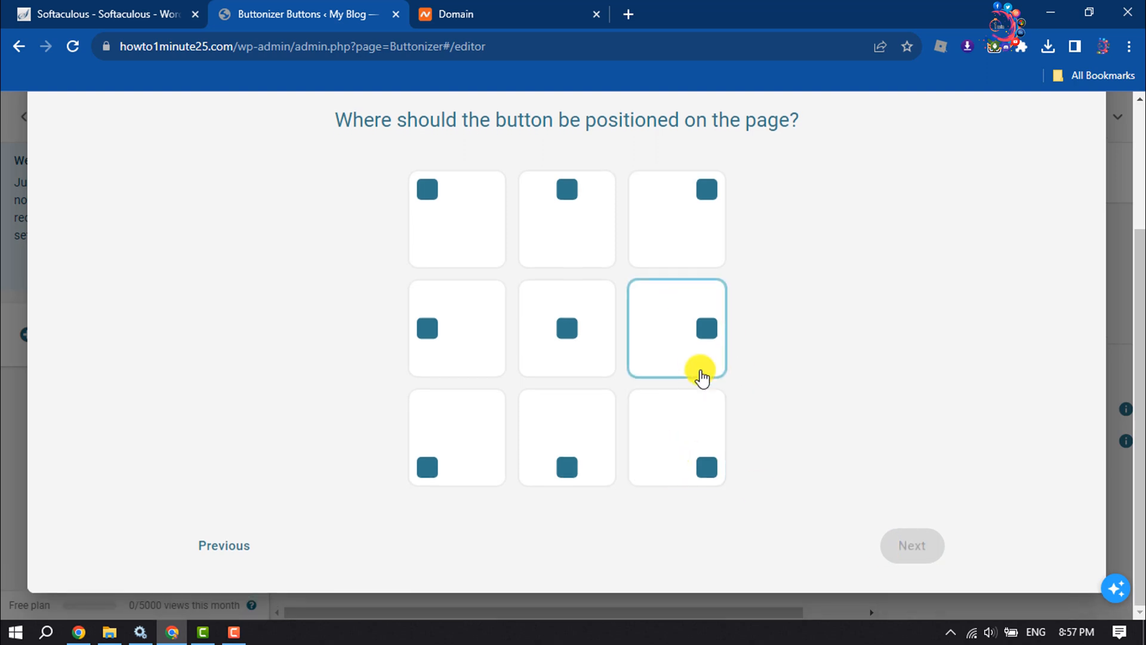
Position the button in the bottom-right corner of the page and continue to the group visibility settings.
scroll(703, 377, "up", 1)
scroll(702, 376, "down", 1)
left_click(694, 466)
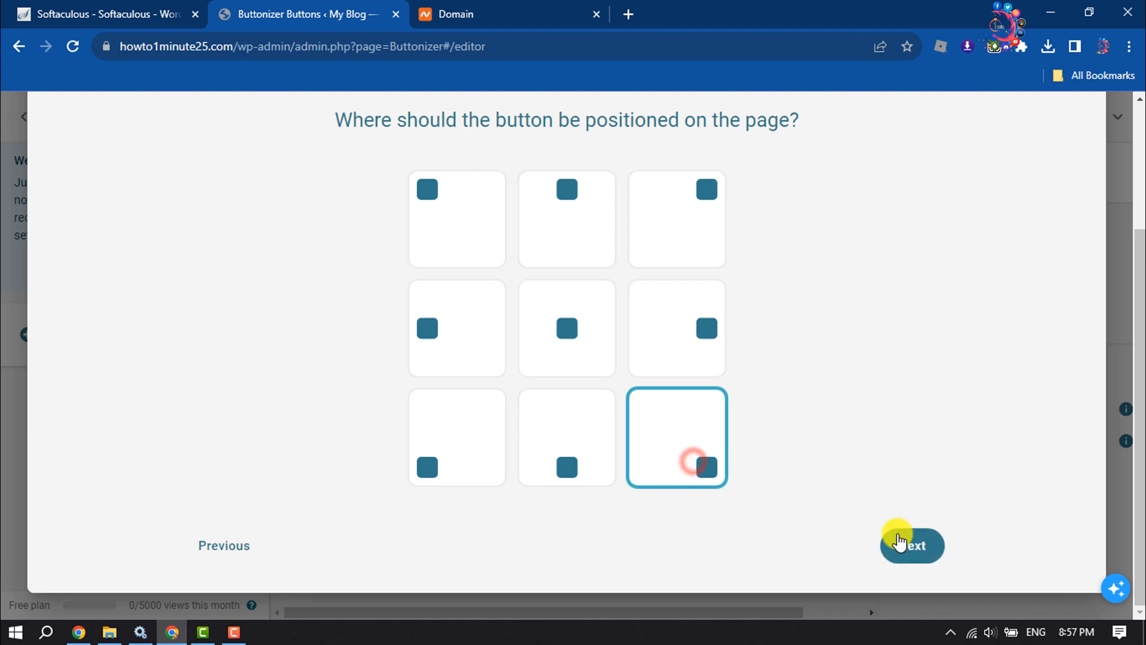
left_click(924, 545)
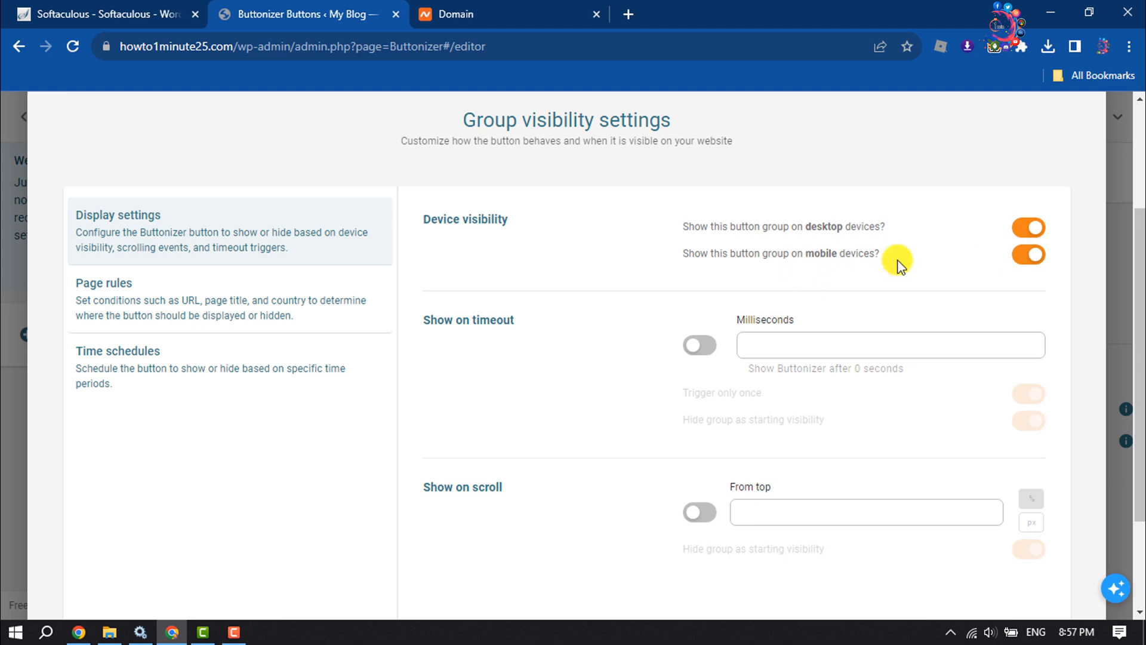
Hide the button group on mobile devices and keep "Subscribe" as the button name.
left_click(1029, 256)
scroll(1028, 256, "down", 3)
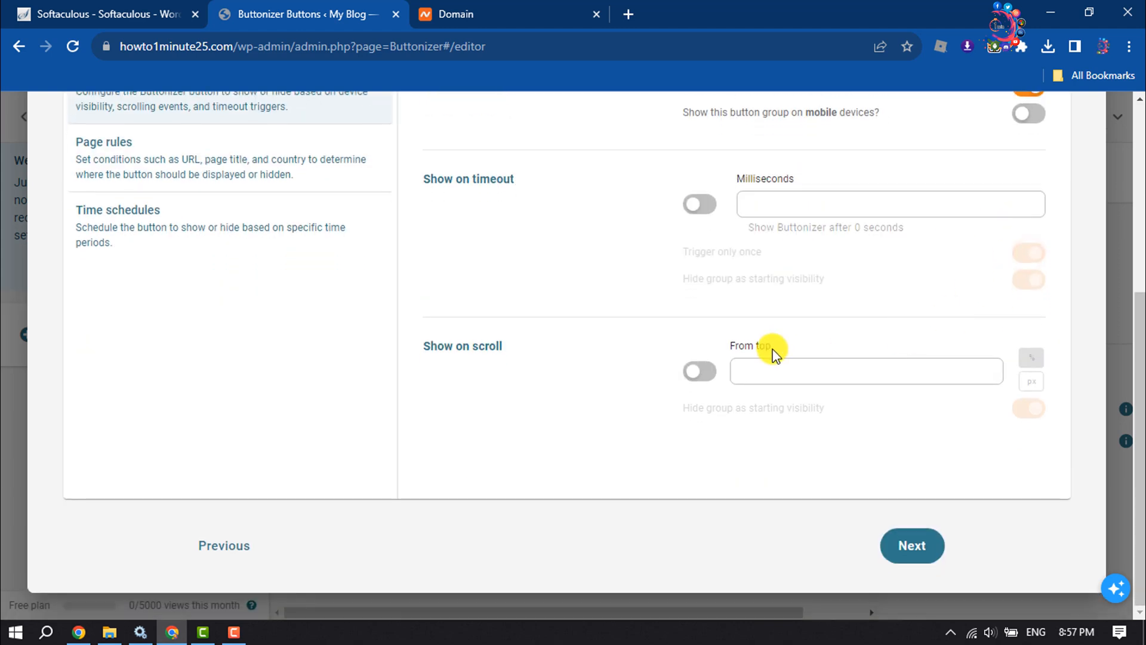
left_click(909, 544)
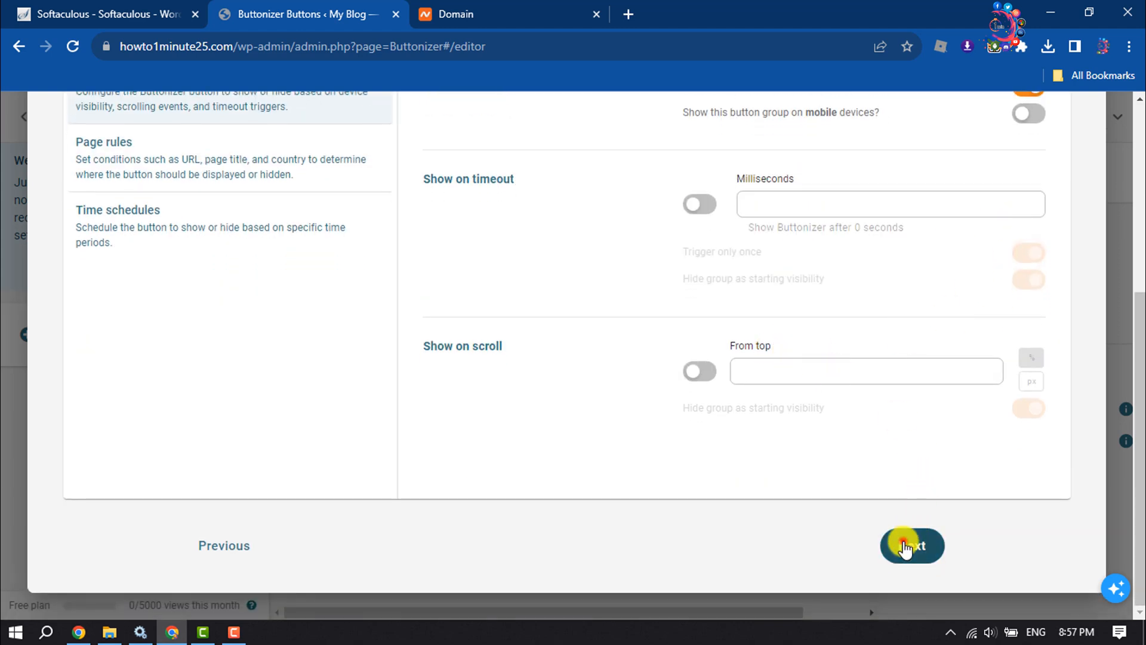
double_click(455, 459)
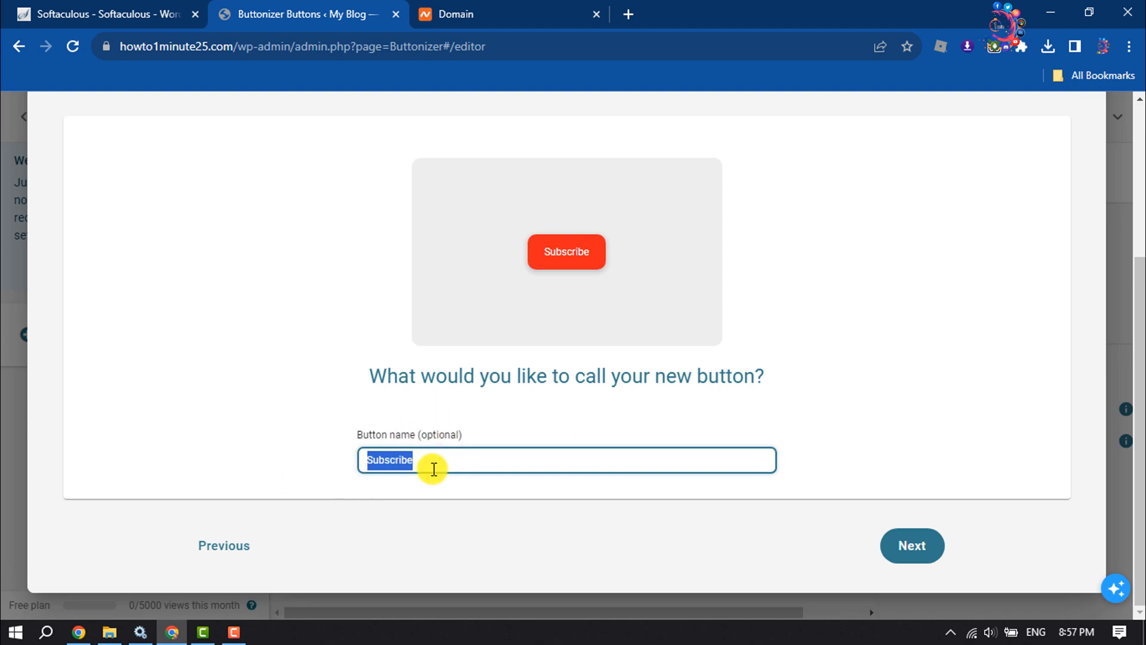
left_click(910, 540)
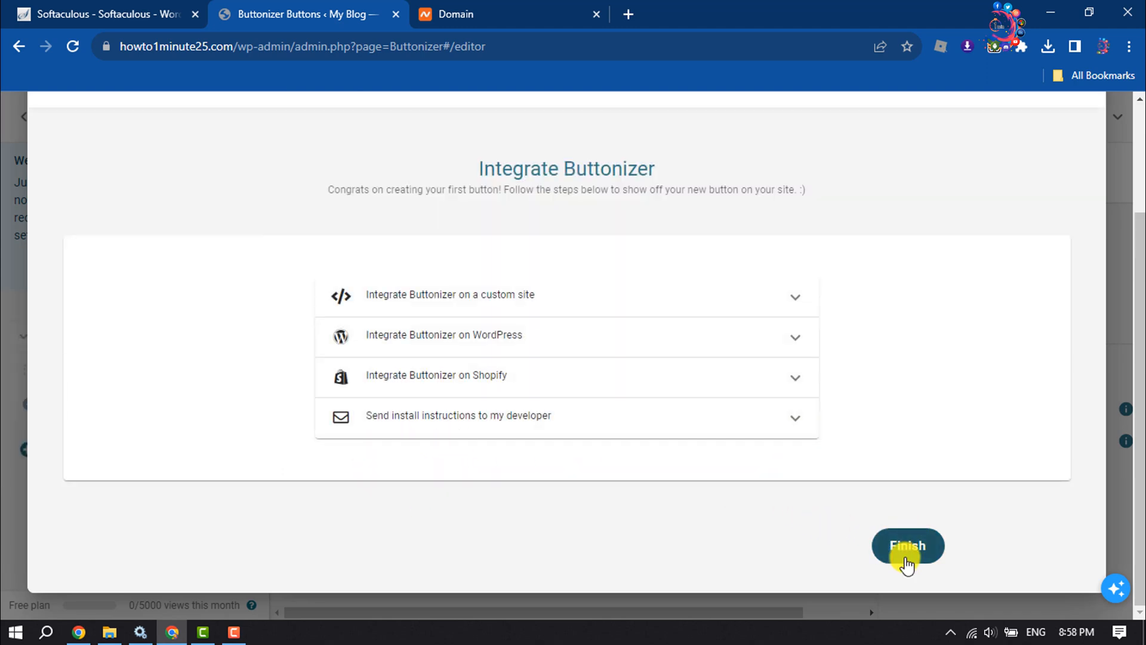
Finish the button setup and decline the introduction tour, closing its follow-up hint.
left_click(928, 545)
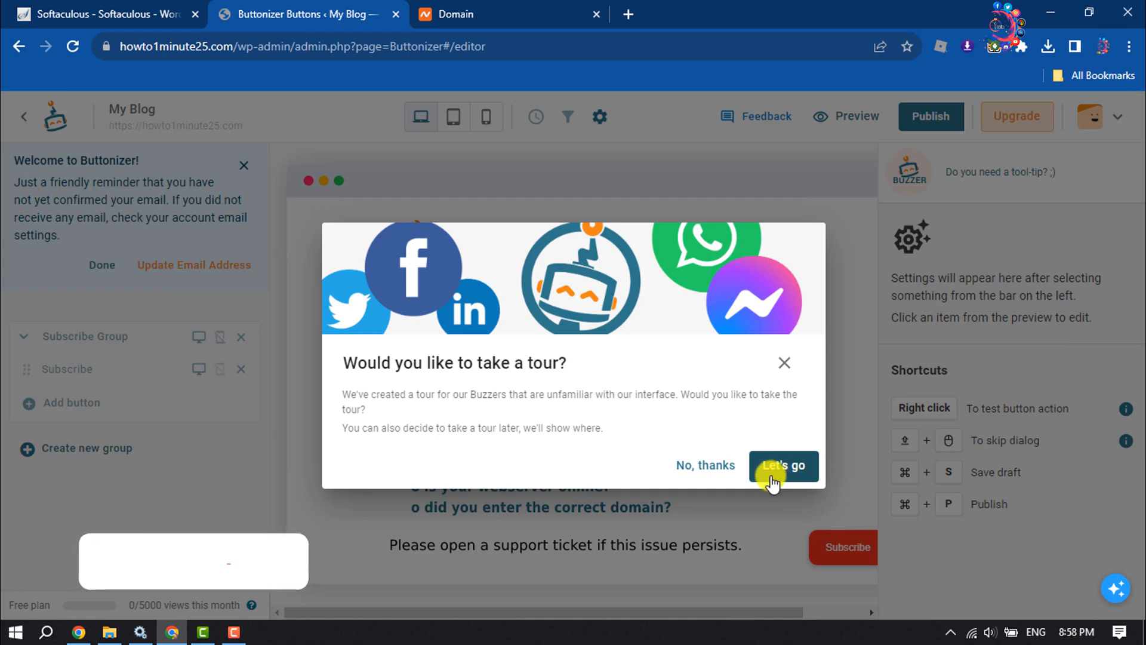
left_click(784, 362)
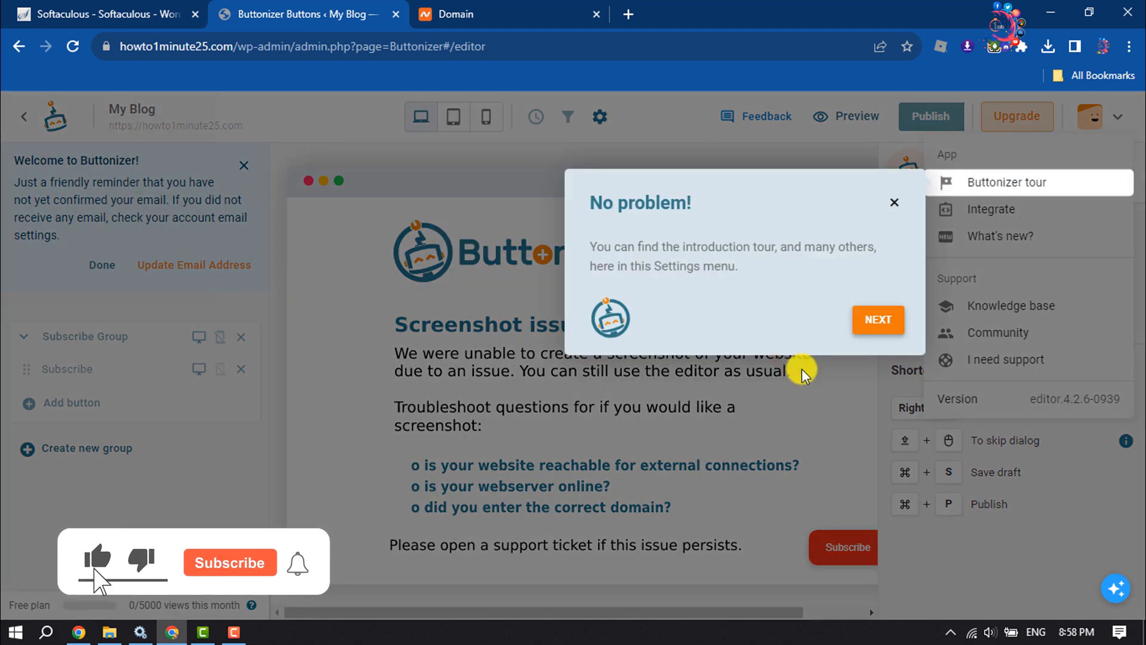
left_click(895, 203)
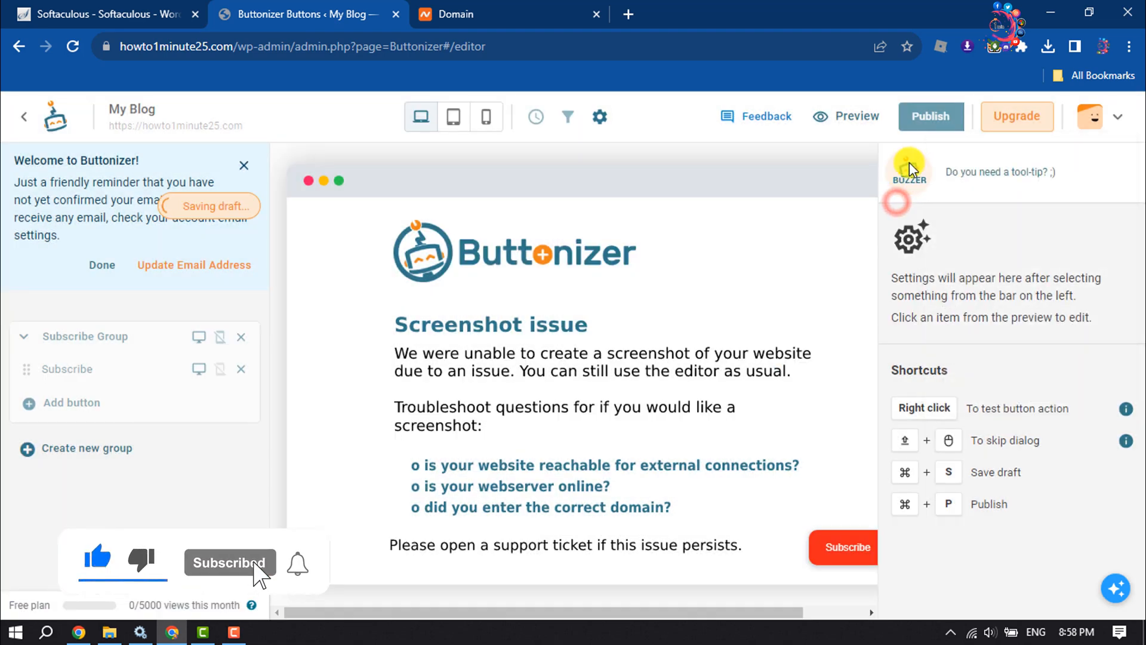
Switch to the live blog's home page and check how the floating Subscribe button behaves across the page.
left_click(72, 12)
left_click(323, 6)
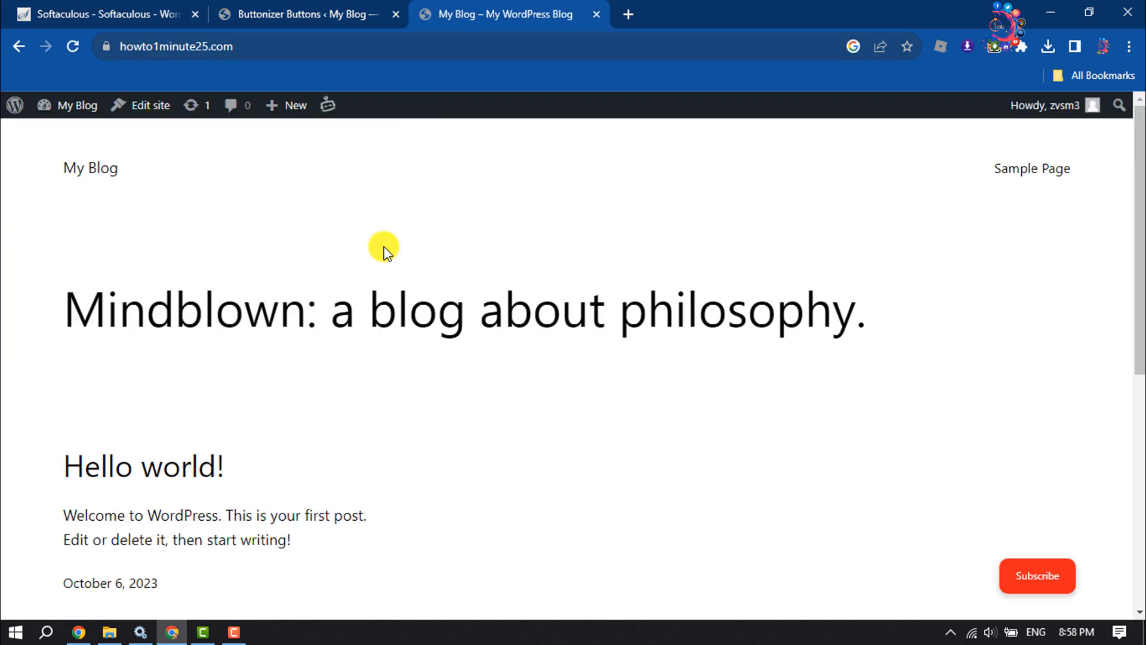
scroll(385, 251, "down", 3)
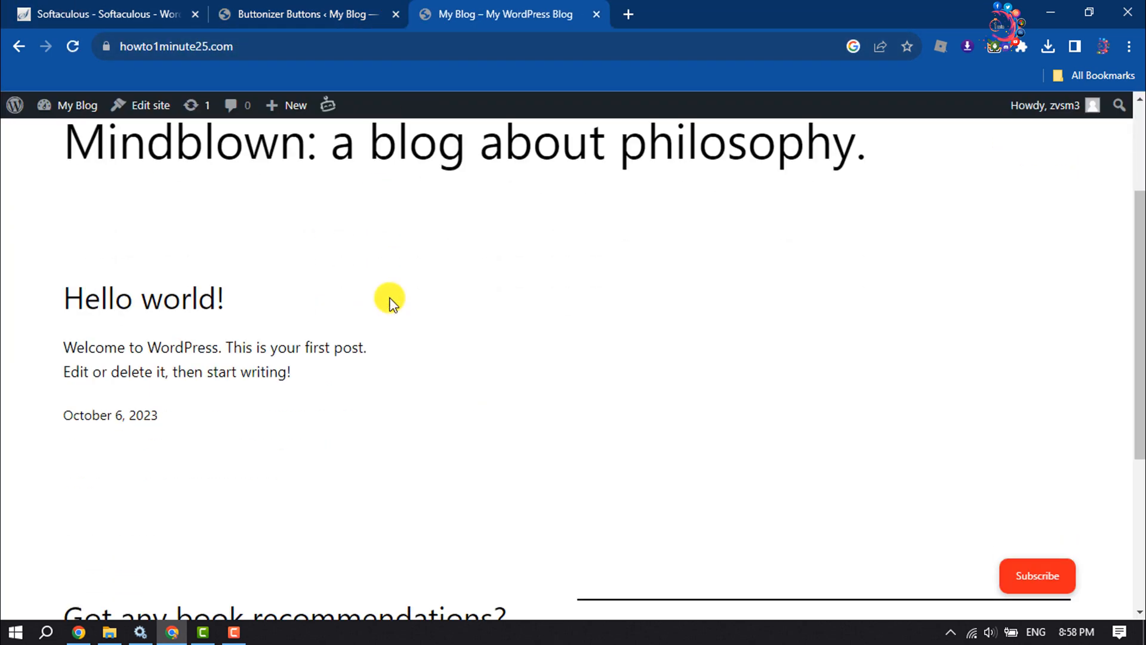
scroll(388, 299, "up", 3)
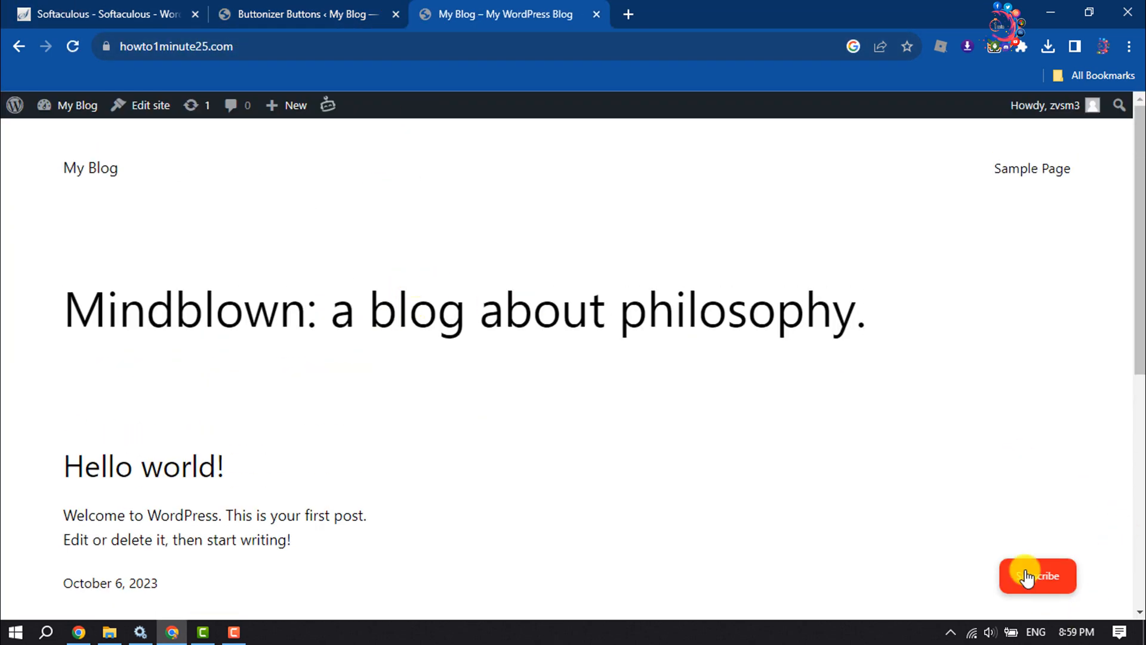
scroll(1019, 504, "down", 5)
scroll(1019, 504, "up", 5)
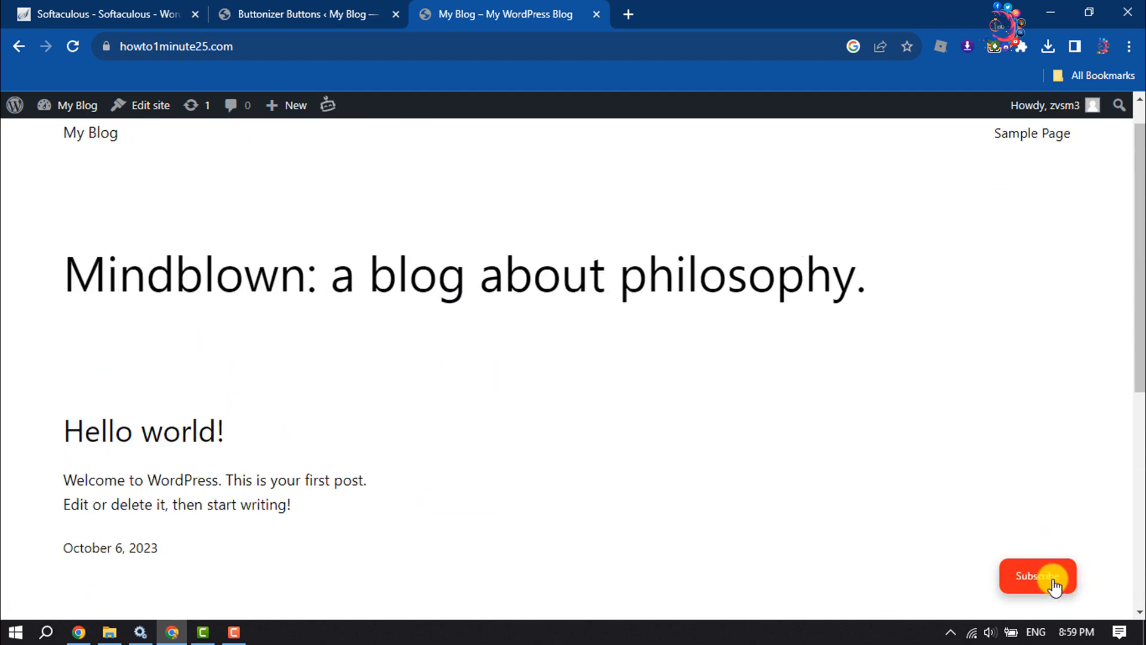
Test the Subscribe button's link, close the tab it opens, and check the button along the blog page again.
left_click(1054, 587)
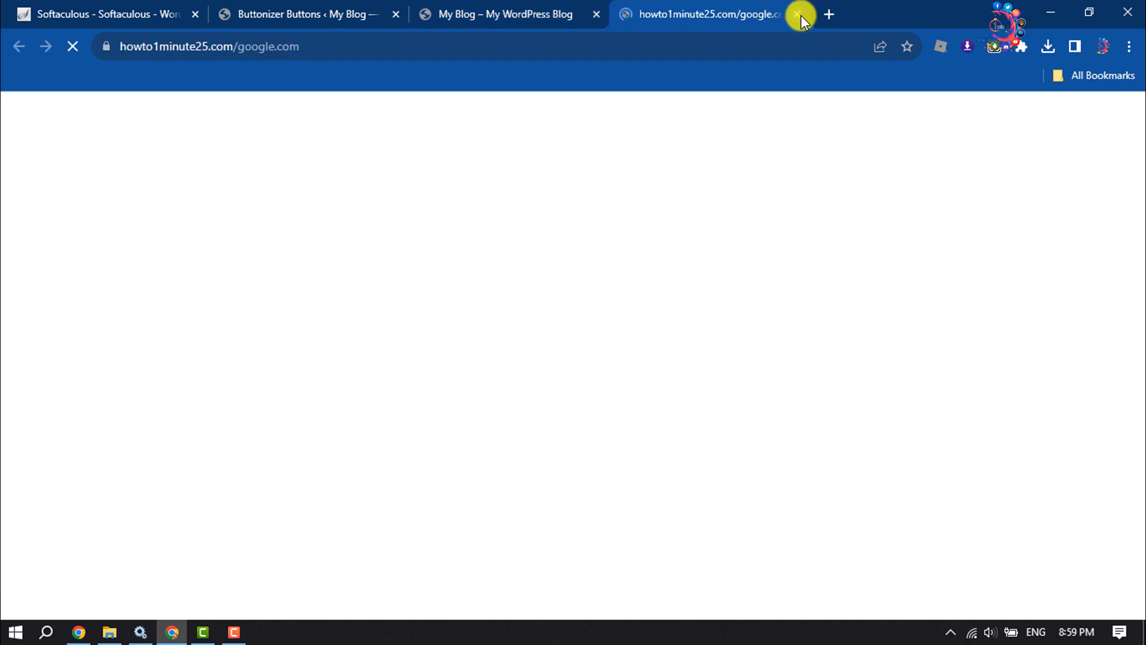
left_click(801, 16)
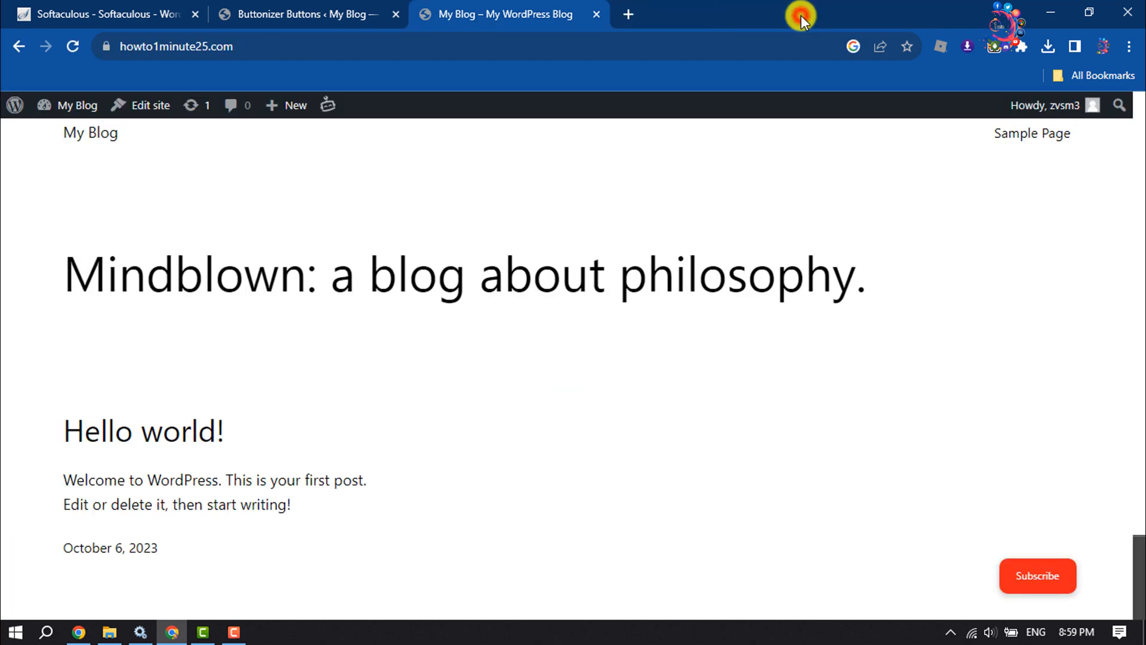
scroll(996, 516, "down", 5)
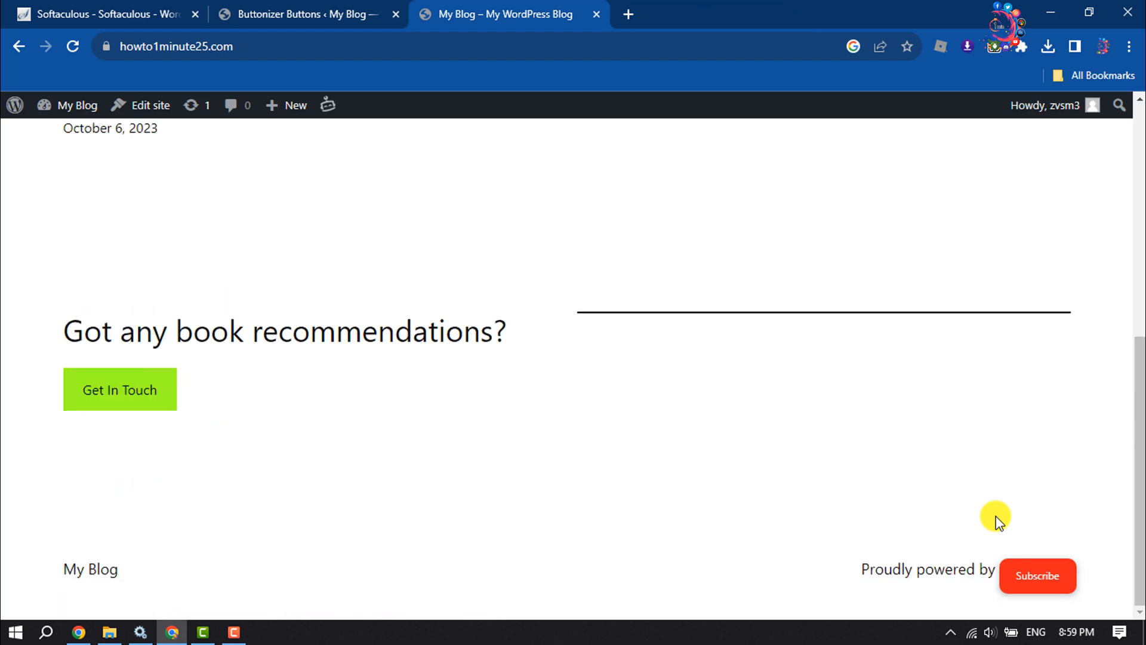
scroll(995, 516, "up", 5)
scroll(1045, 357, "down", 3)
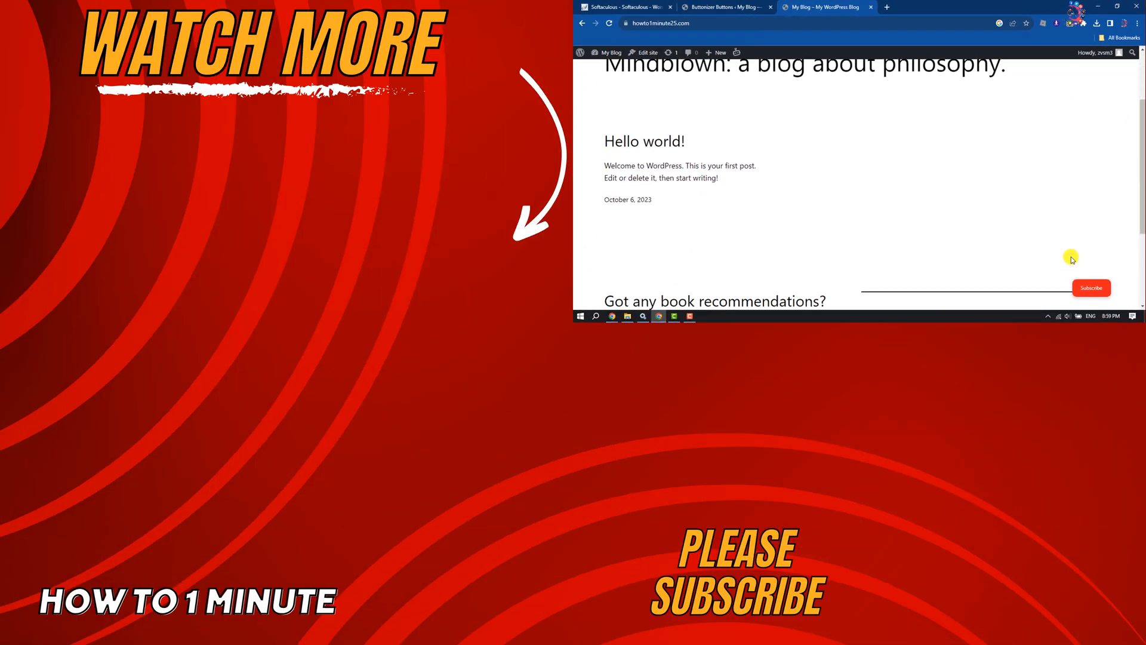